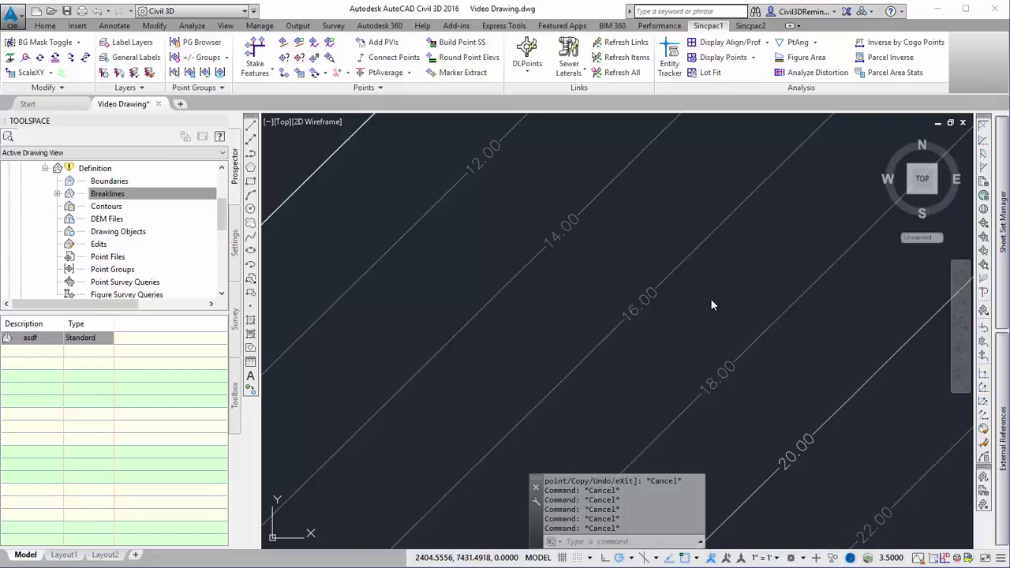
Save the current Video Drawing.dwg with Ctrl+S.
click(675, 328)
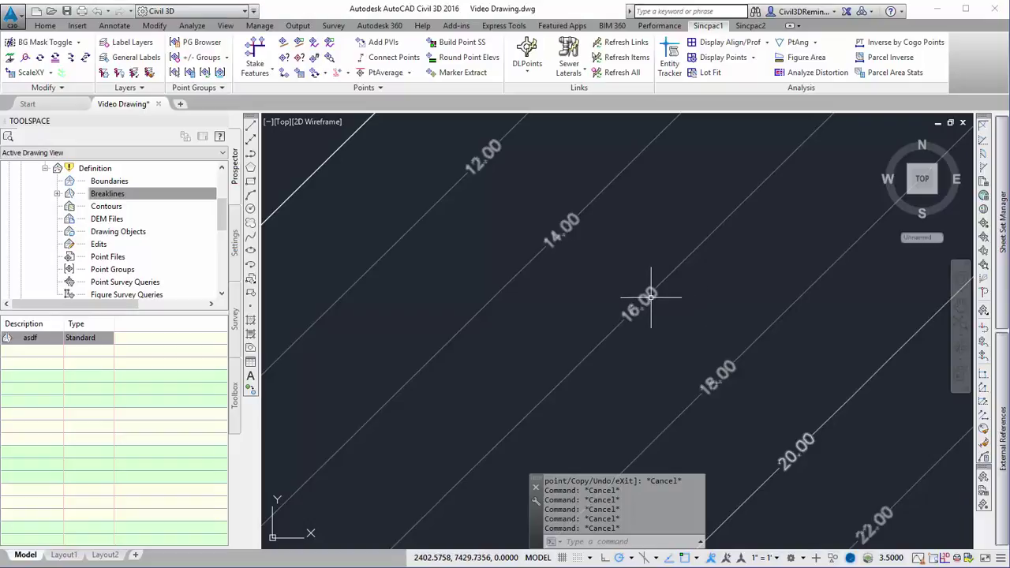
key(ctrl+s)
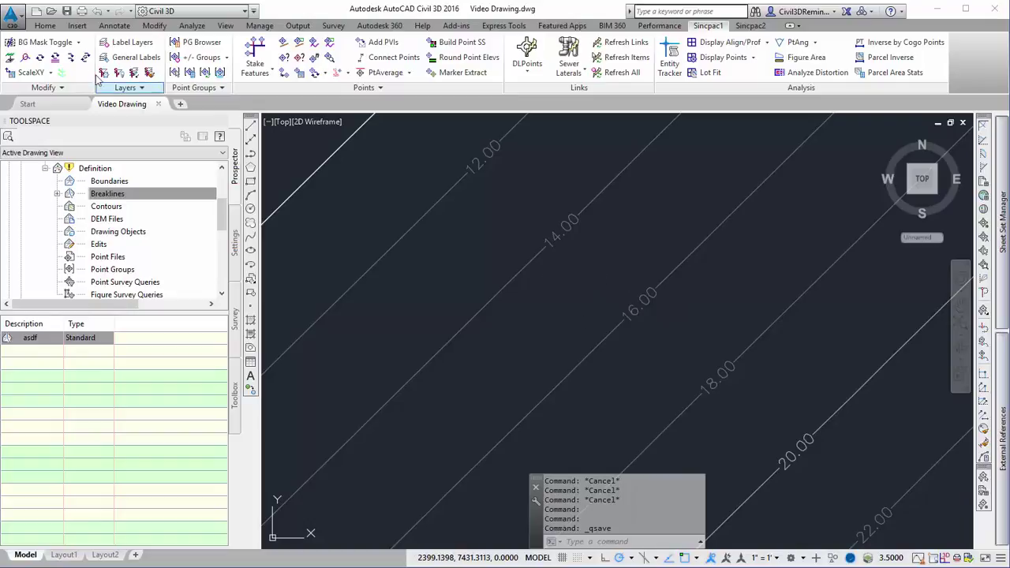
Save a copy as Video Drawing-Export.dwg, replacing the existing export file.
click(14, 14)
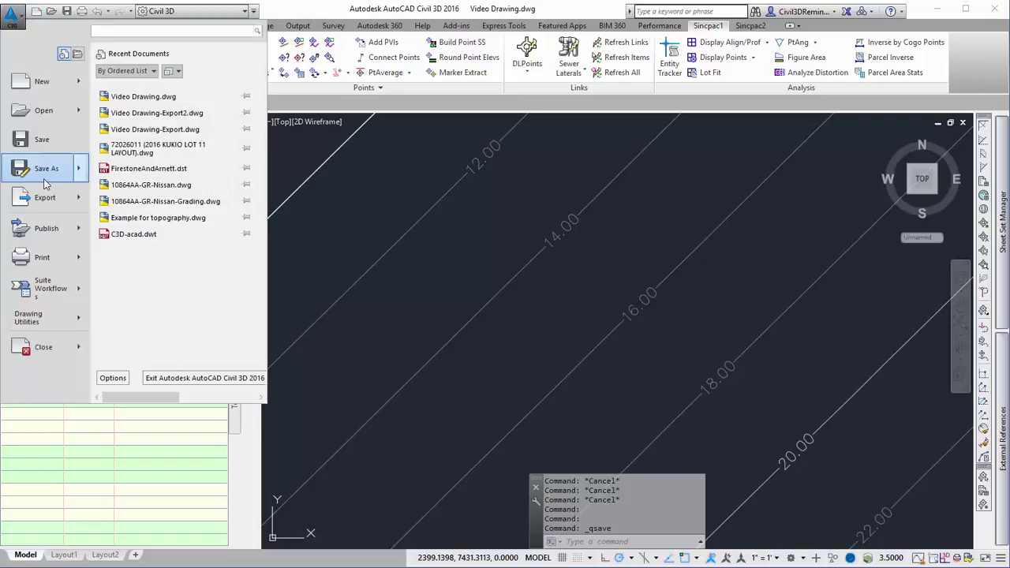
click(377, 243)
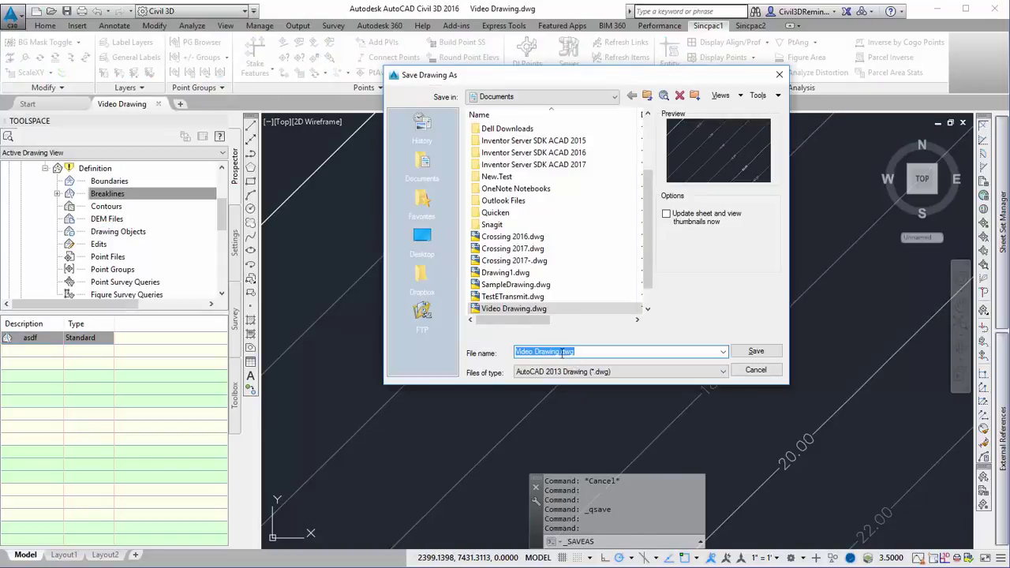
text(-Export)
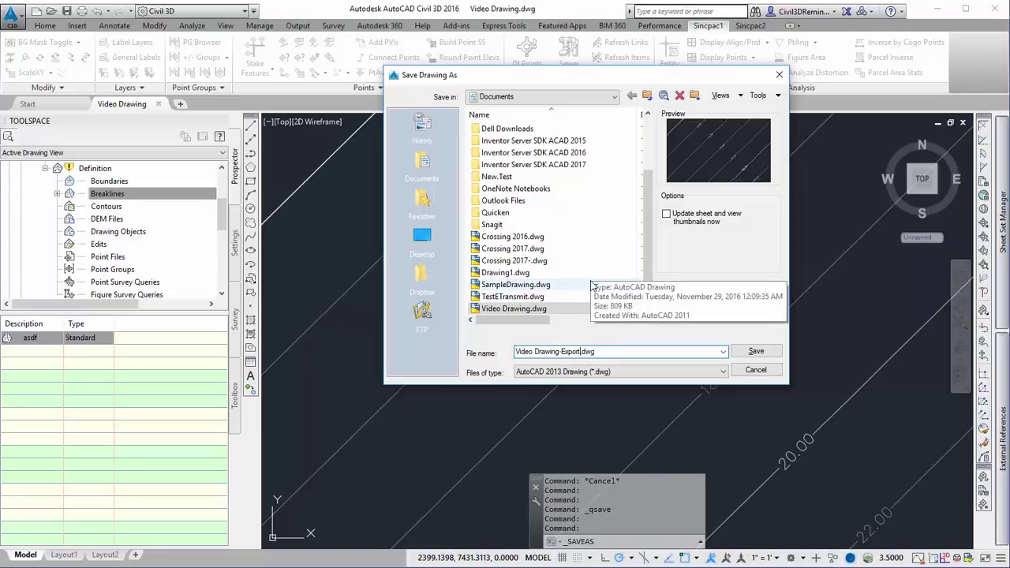
key(Return)
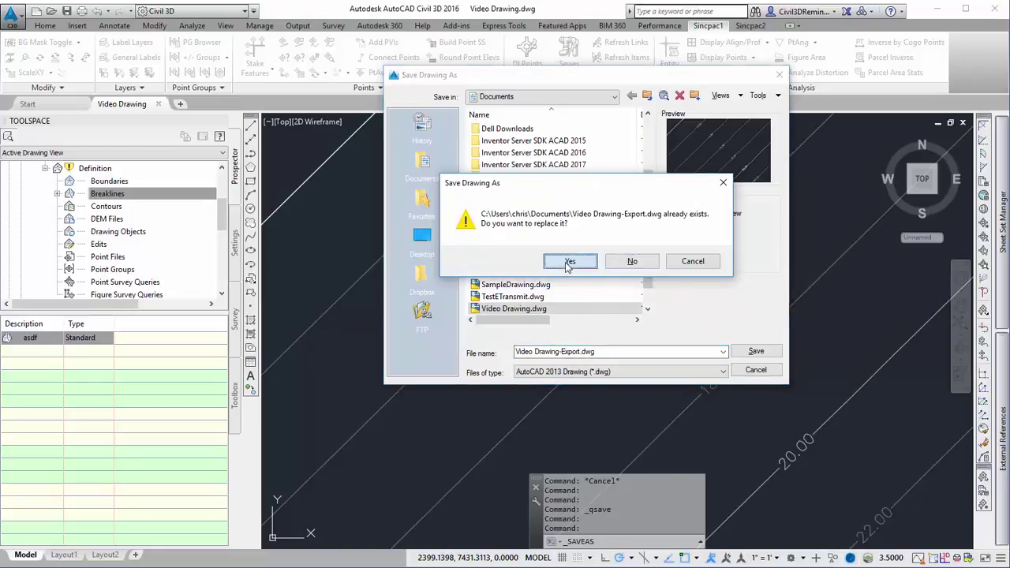
click(570, 263)
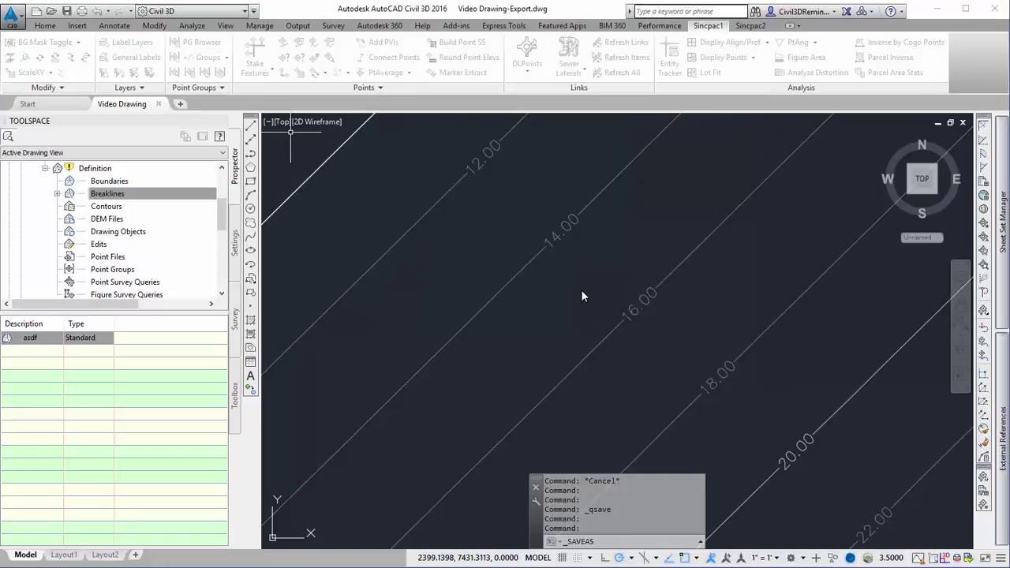
click(604, 316)
key(Escape)
key(Escape)
key(Escape)
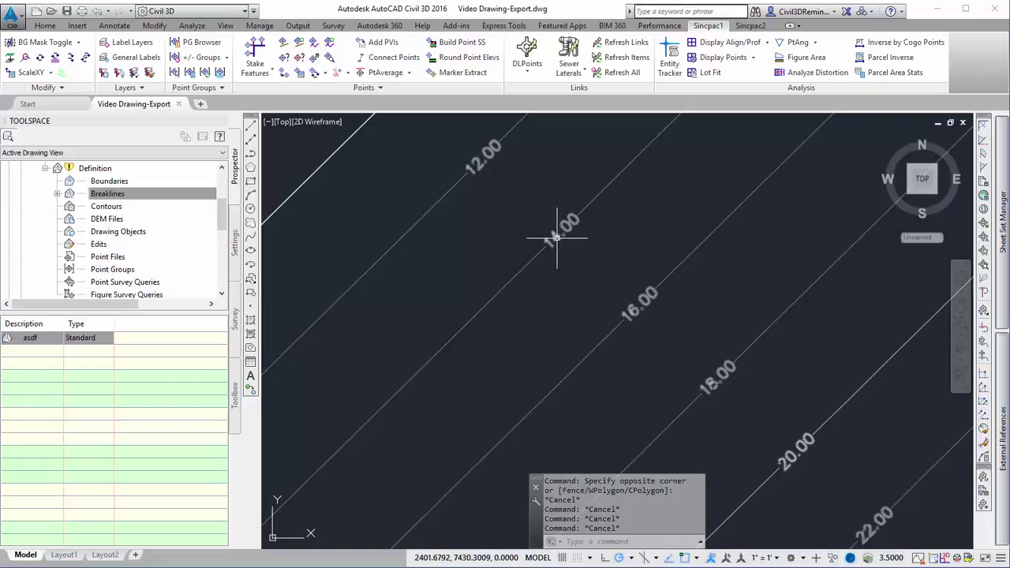
Select the 14.00 label line and all similar ones, then explode the four objects.
click(557, 237)
right_click(568, 259)
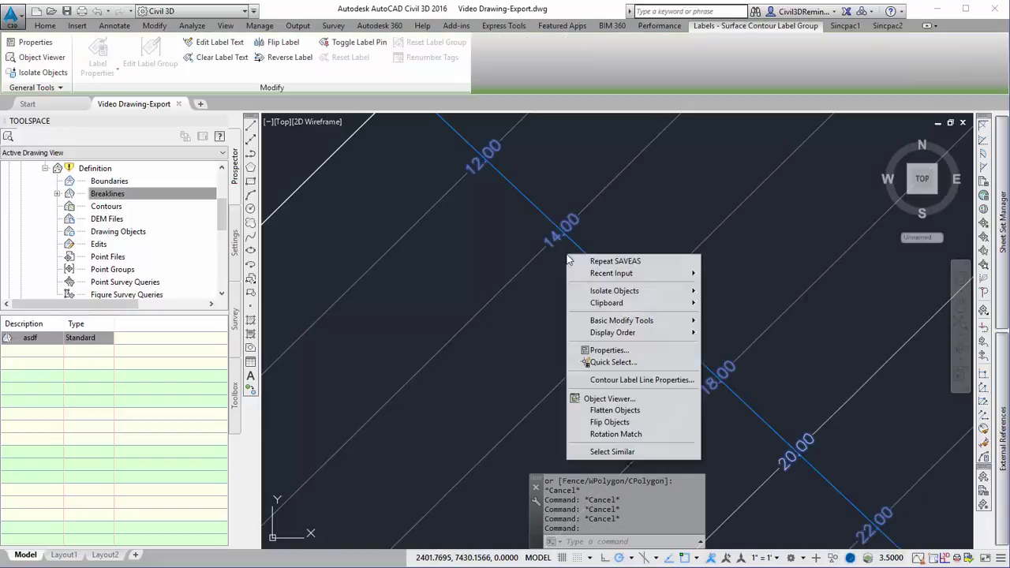
click(612, 451)
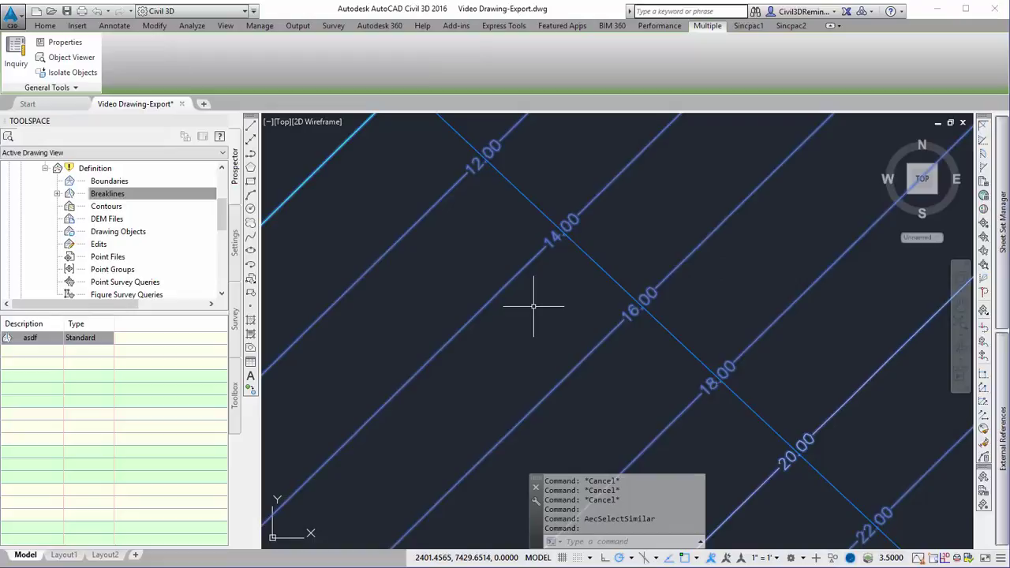
text(x)
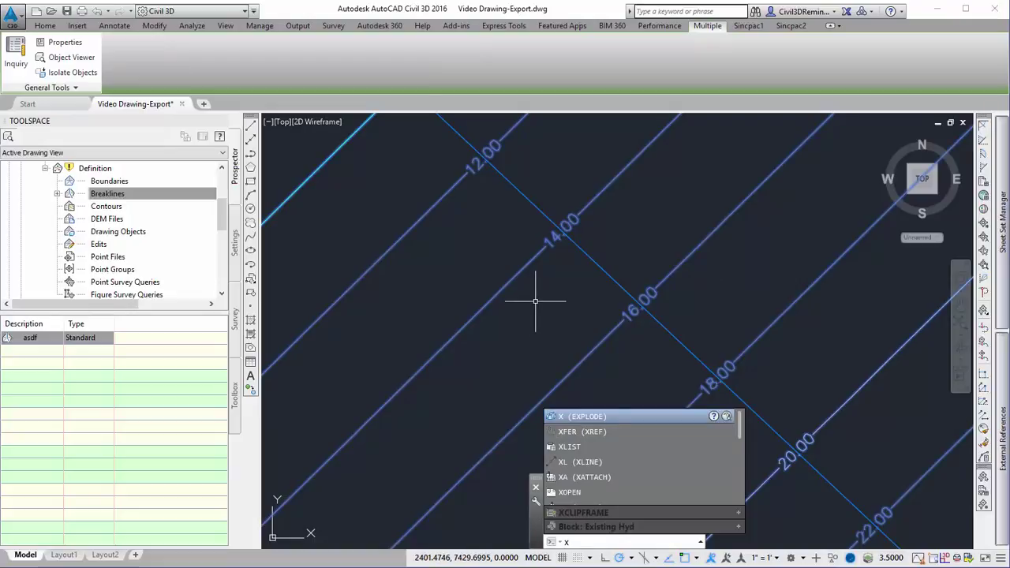
text(EXPLOade)
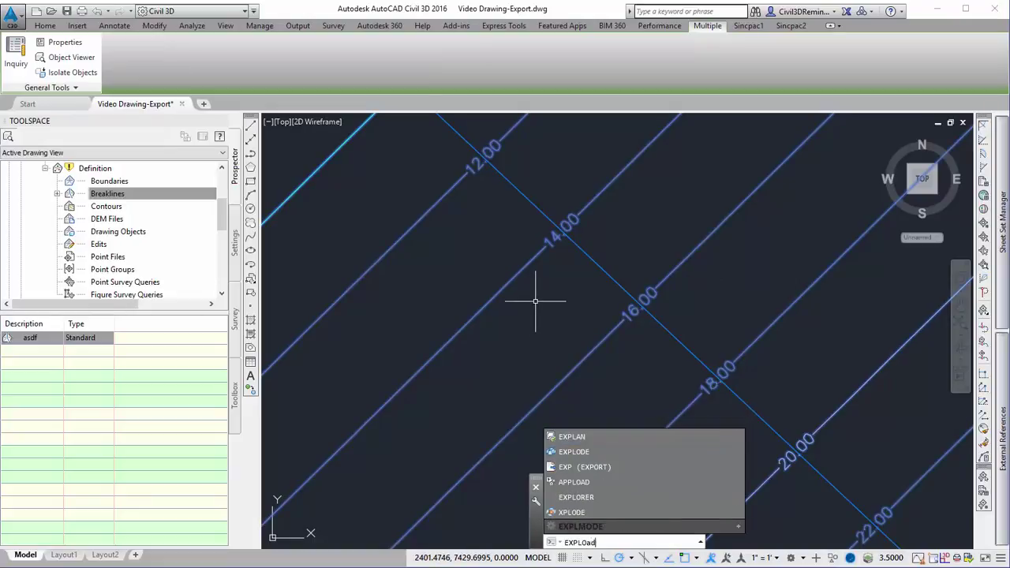
key(Return)
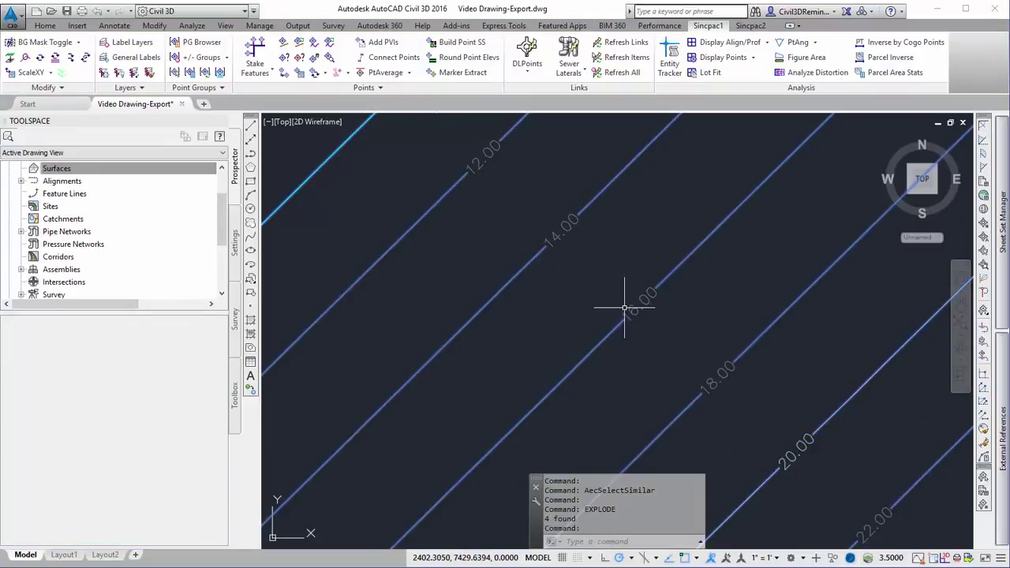
Check the contours' properties, then reselect the contour block and EXPLODE it.
key(Escape)
key(Escape)
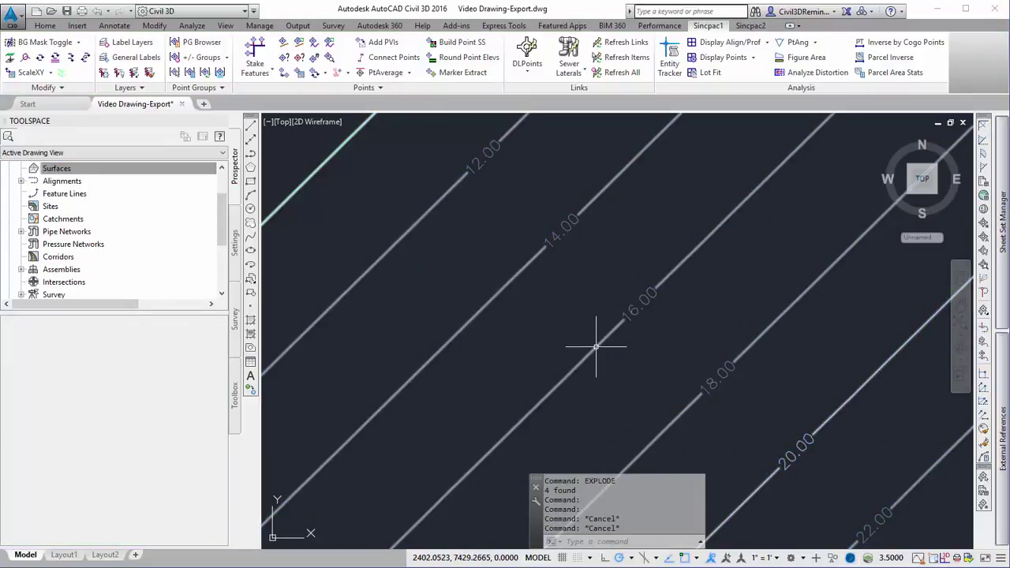
double_click(597, 341)
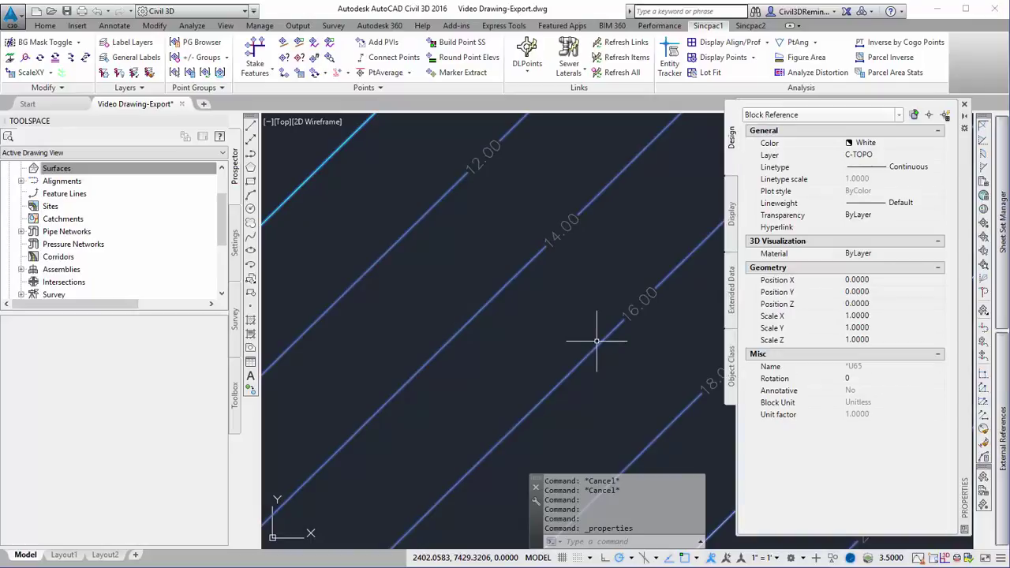
key(Escape)
key(Escape)
key(Escape)
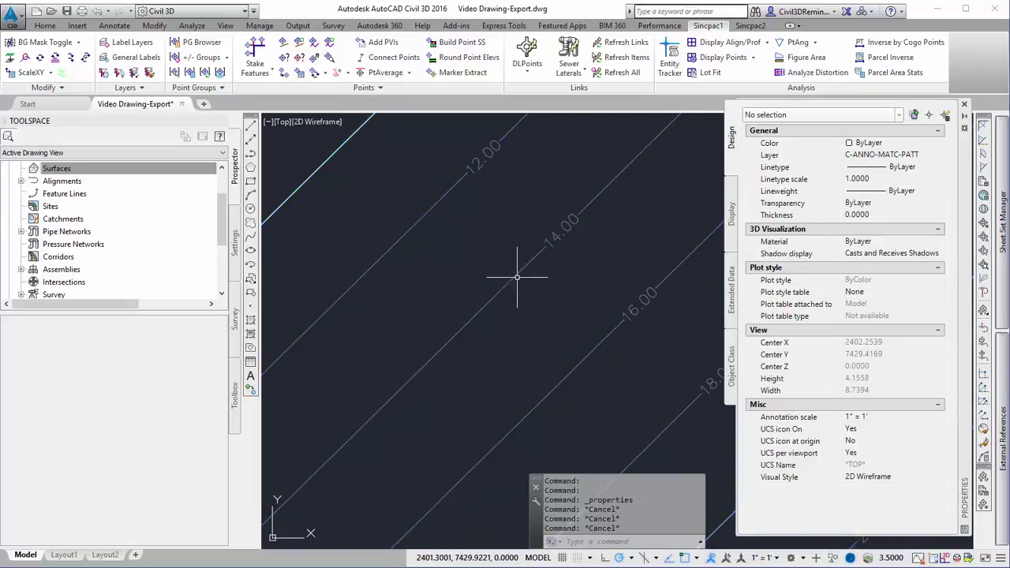
click(512, 246)
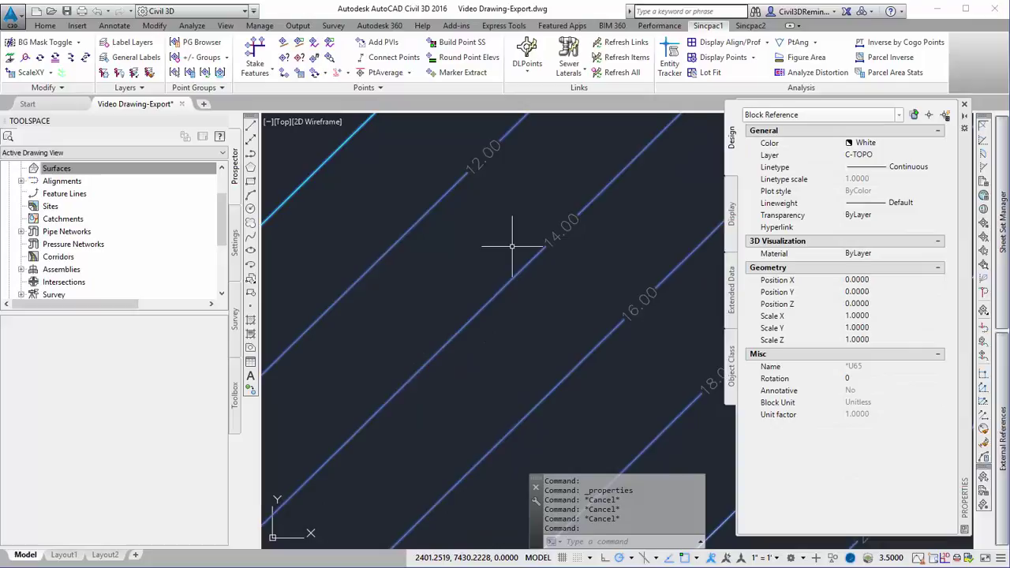
text(x)
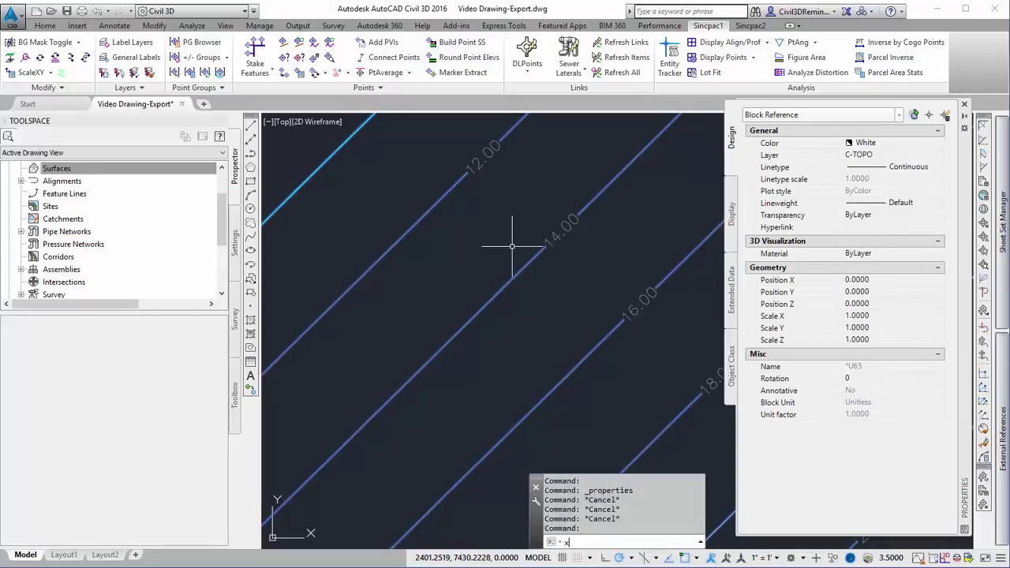
key(BackSpace)
text(expload)
key(Return)
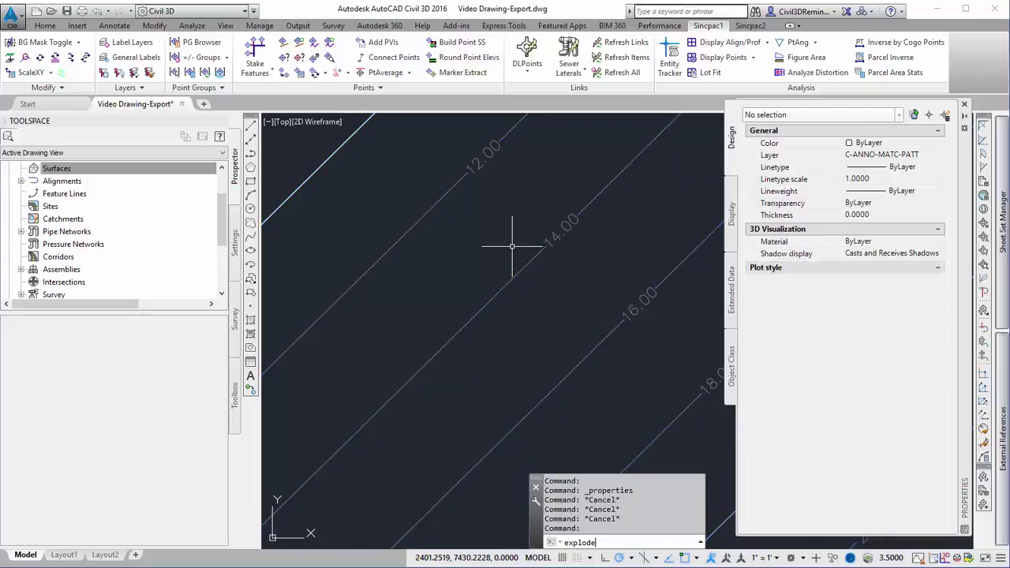
Inspect the exploded 14.00 contour pieces, confirming plain lines on layer C-TOPO-MINR.
click(519, 272)
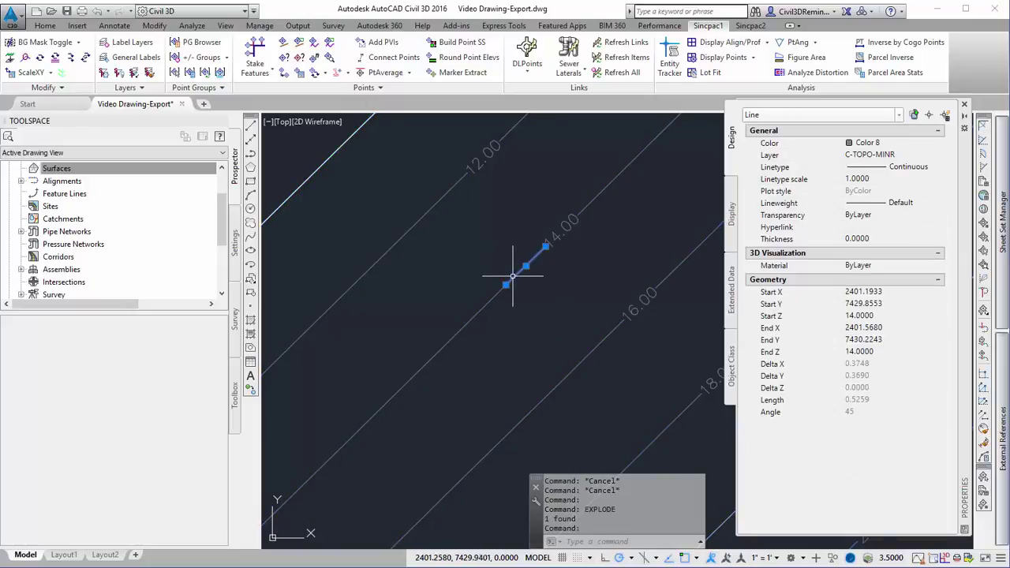
click(473, 316)
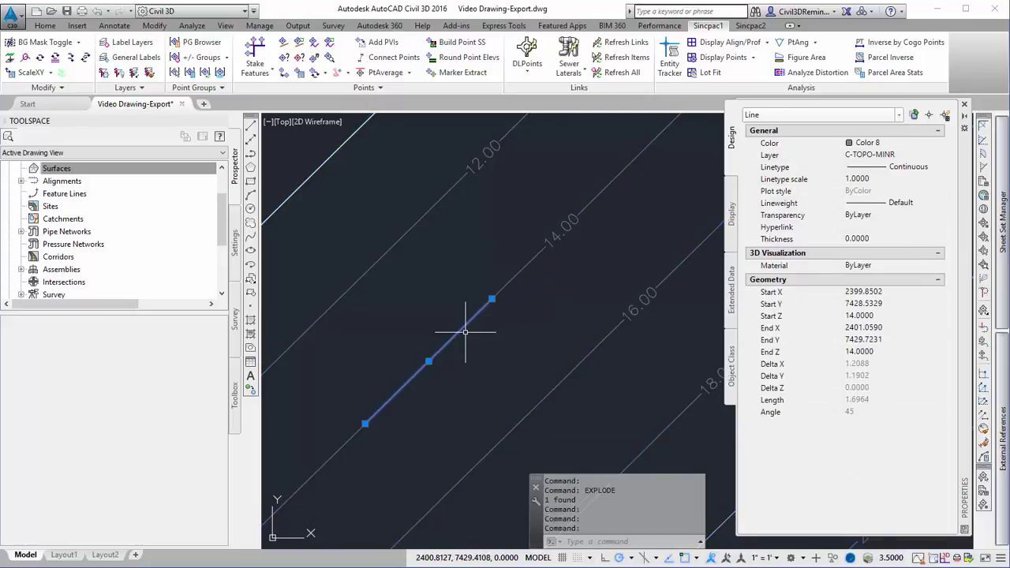
key(Escape)
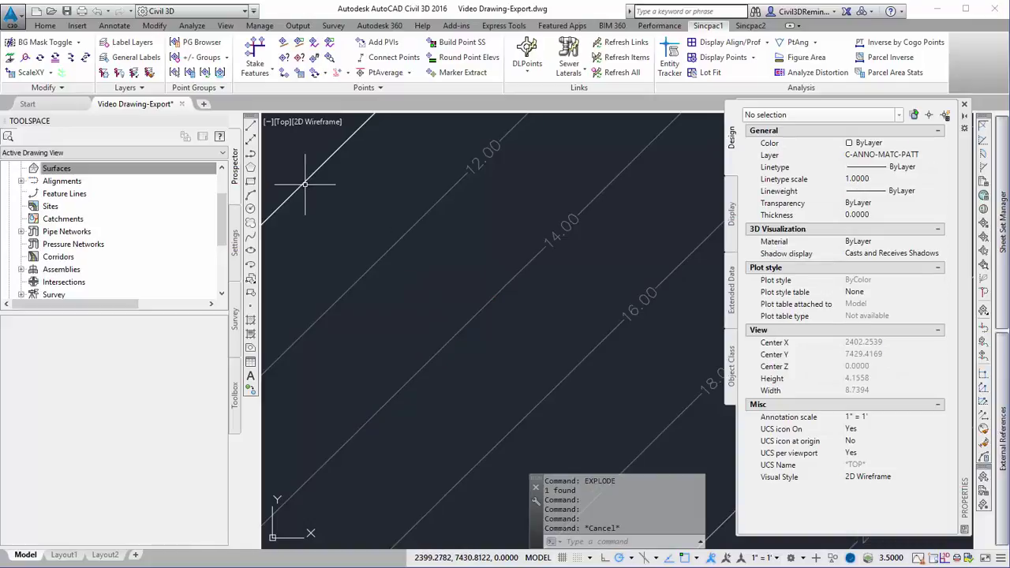
Select the 20.00 and 18.00 contours and extend to all similar contour polylines.
click(311, 176)
click(364, 273)
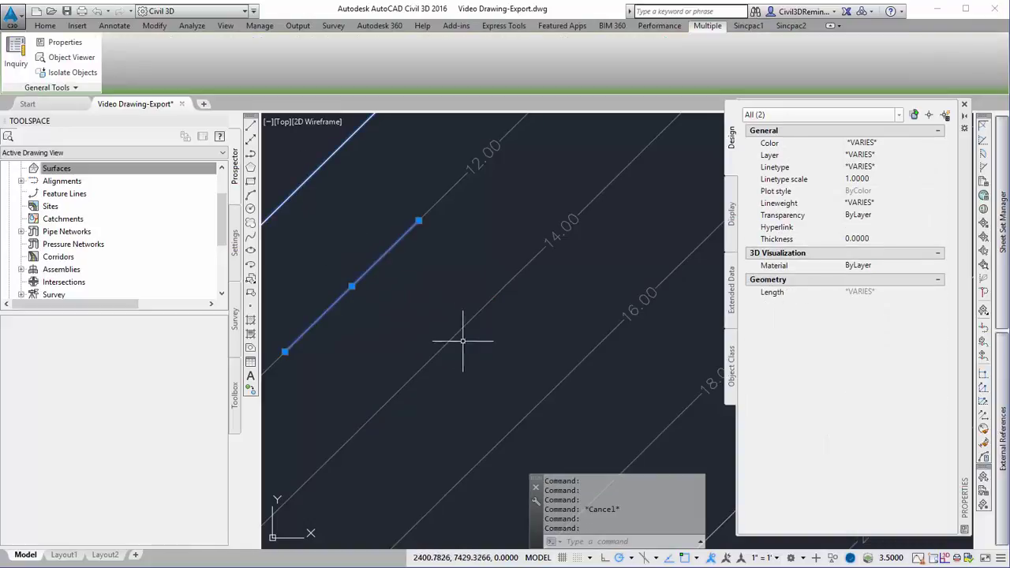
middle_drag(356, 184, 417, 308)
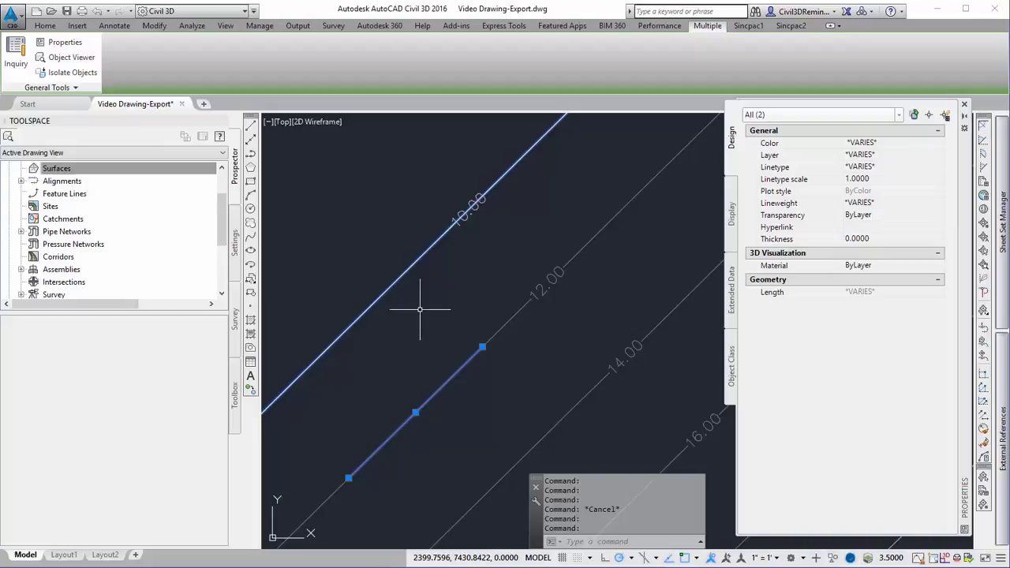
scroll(471, 305, down, 5)
key(Escape)
click(511, 392)
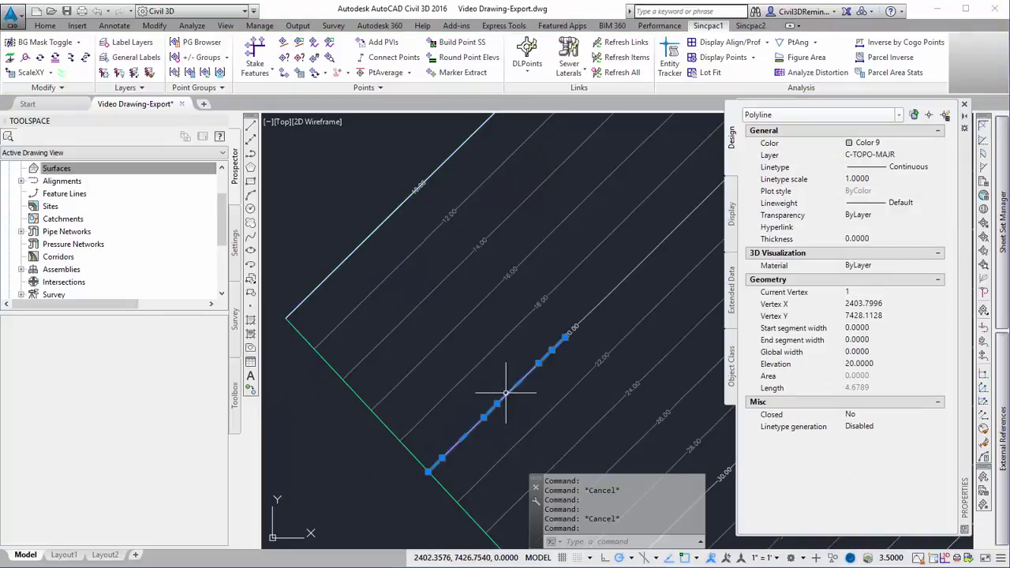
click(483, 359)
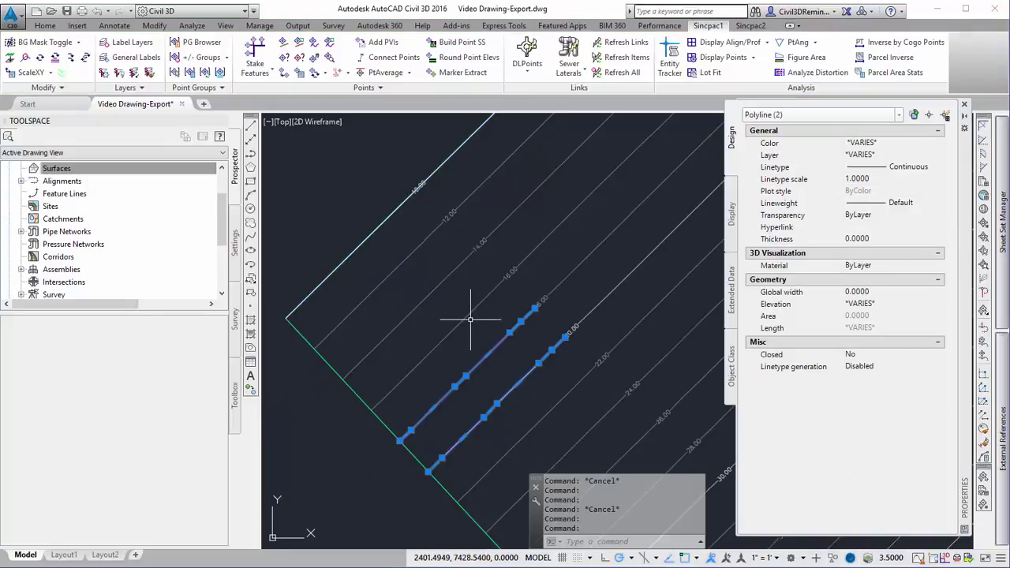
right_click(470, 320)
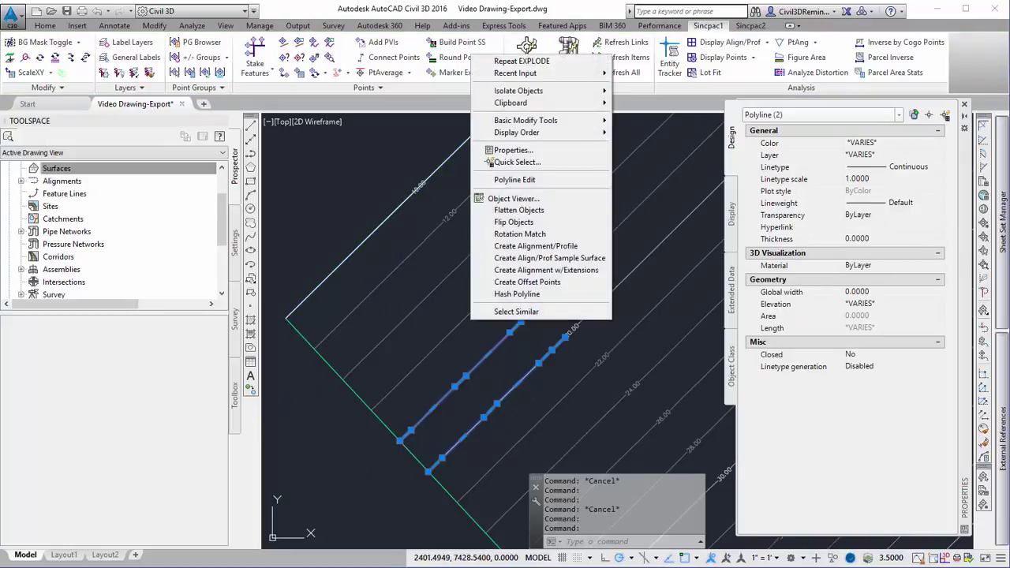
click(505, 313)
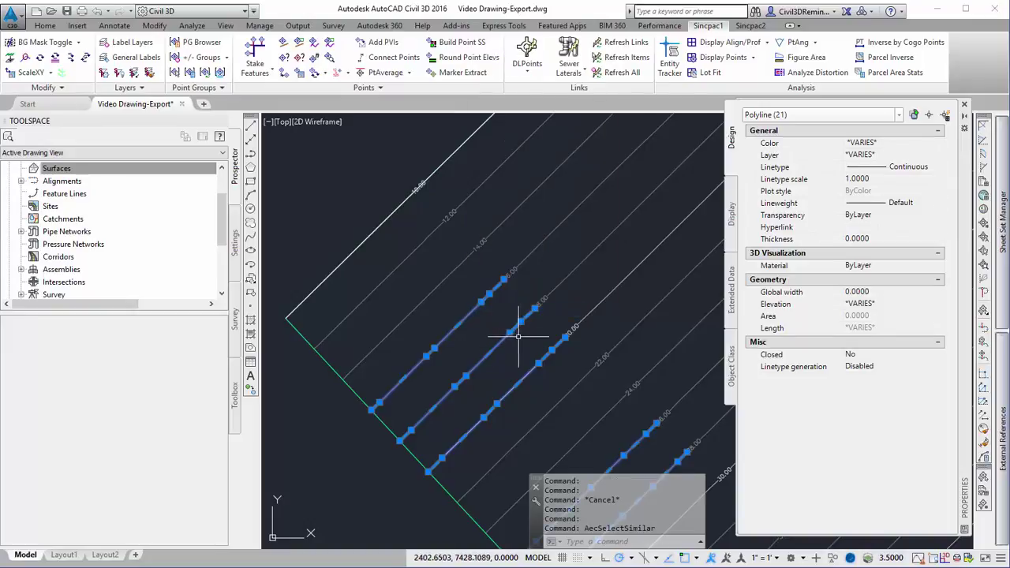
Add the other contour object types via Select Similar and isolate their layers with LAYISO.
click(570, 276)
right_click(547, 271)
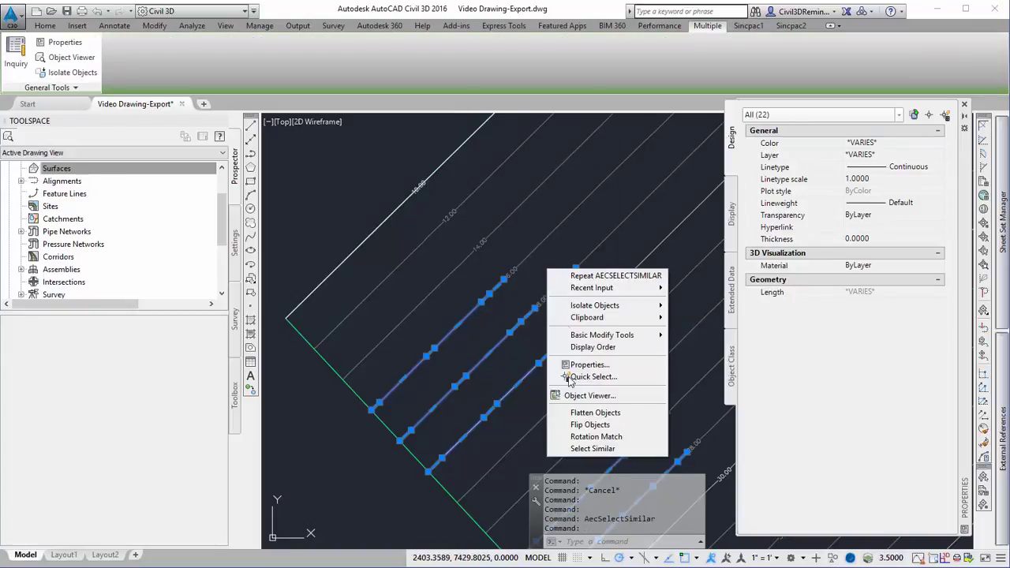
click(593, 448)
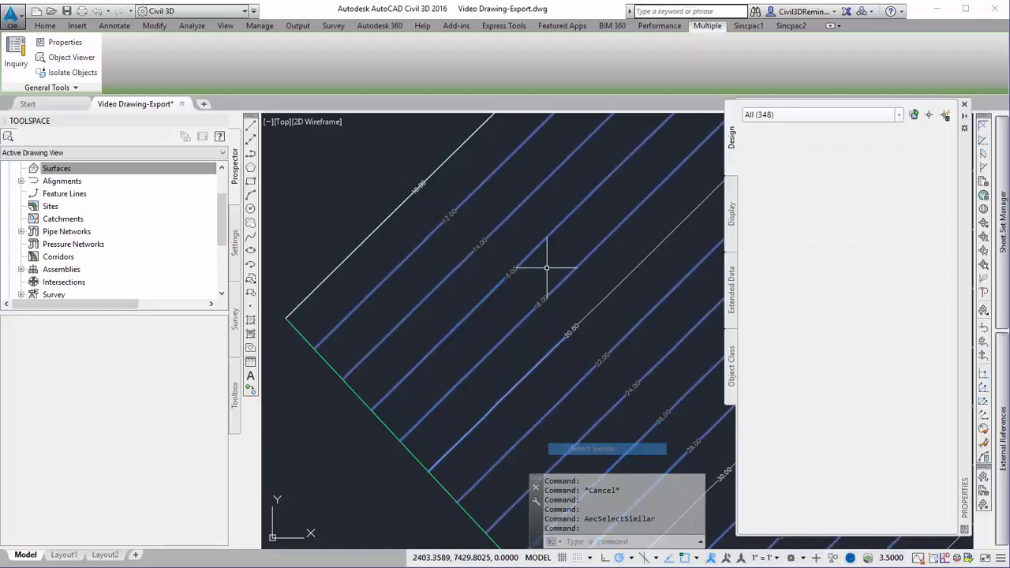
click(595, 303)
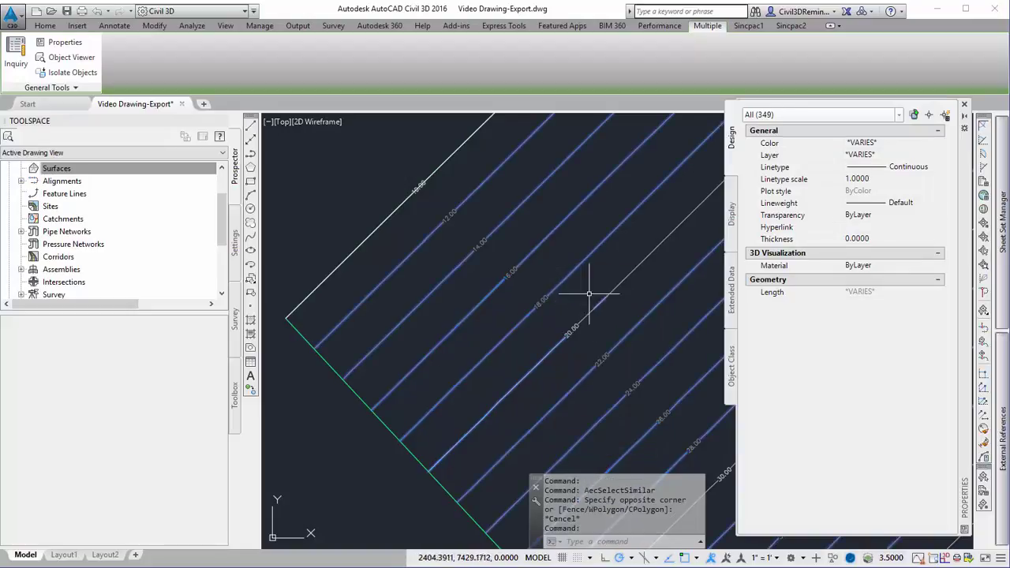
right_click(583, 289)
click(611, 464)
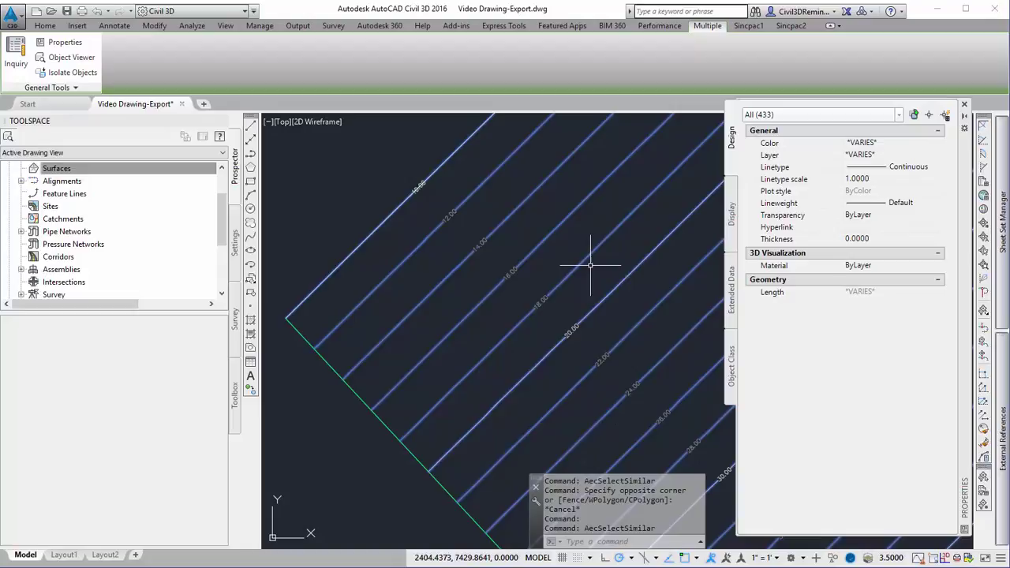
middle_drag(591, 266, 576, 270)
scroll(479, 281, down, 3)
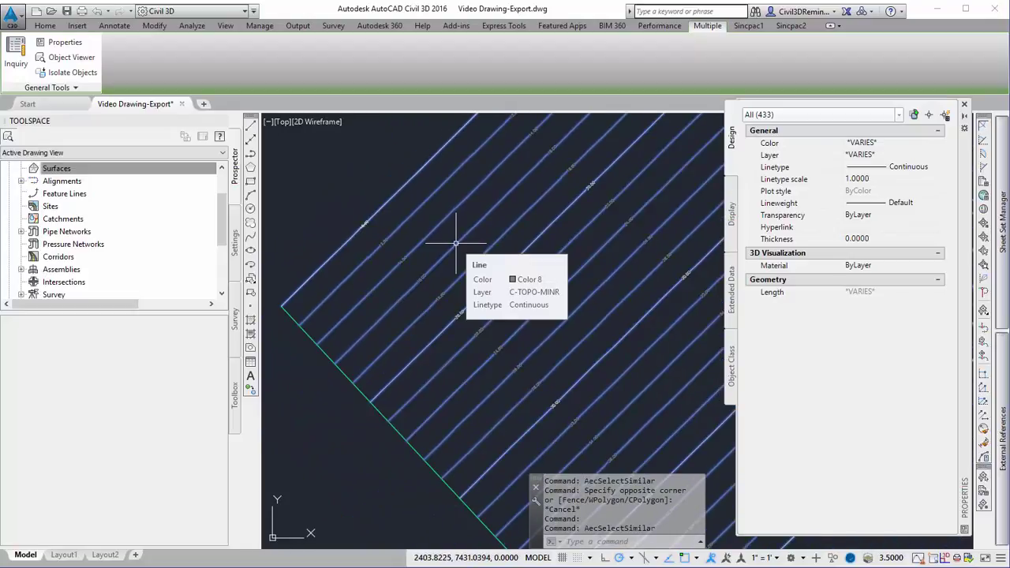
text(1)
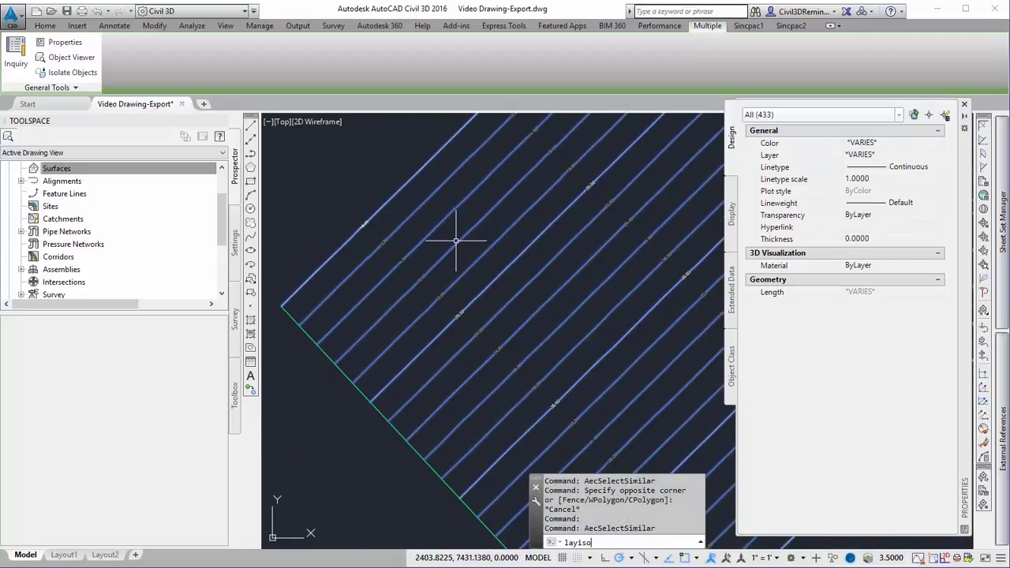
text(ayiso)
key(Return)
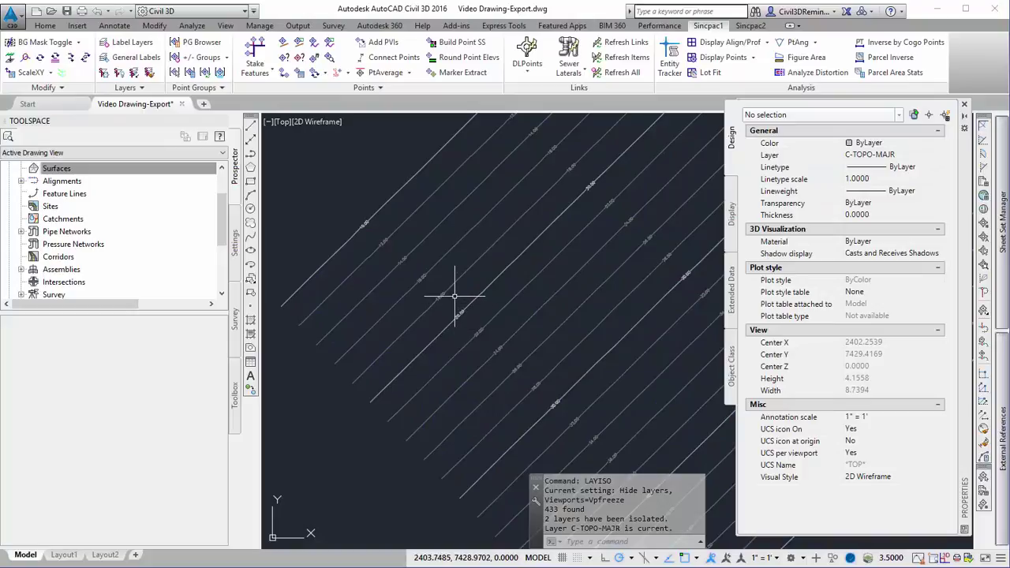
scroll(454, 297, down, 5)
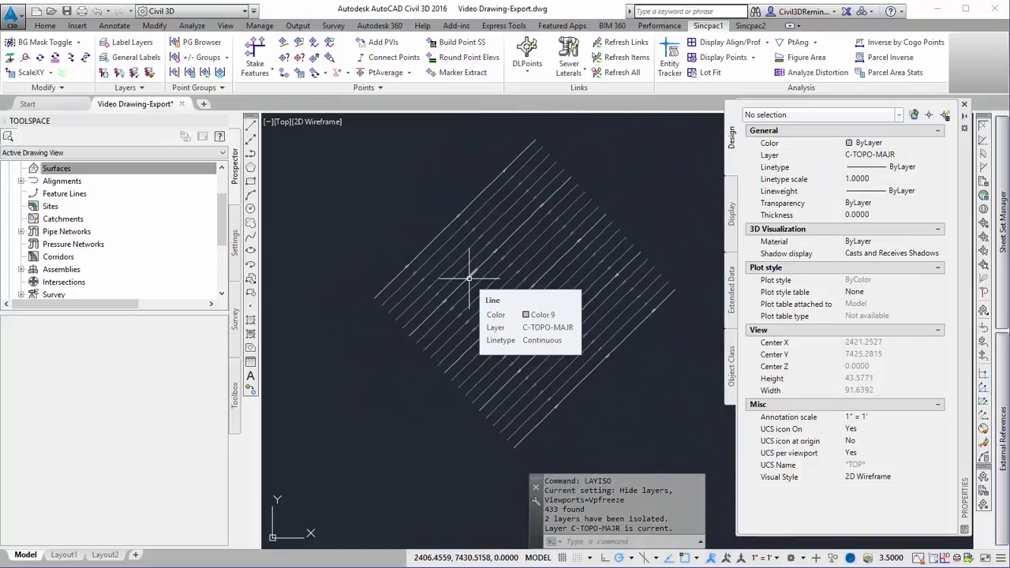
JOIN all contour segments in one window, merging 412 pieces into 63 polylines.
text(join)
key(Return)
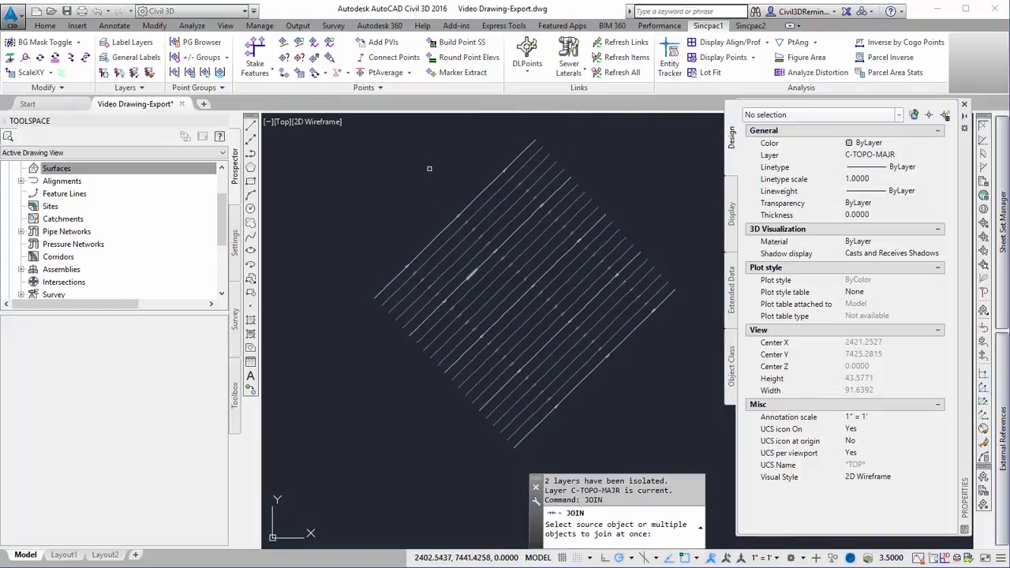
click(331, 135)
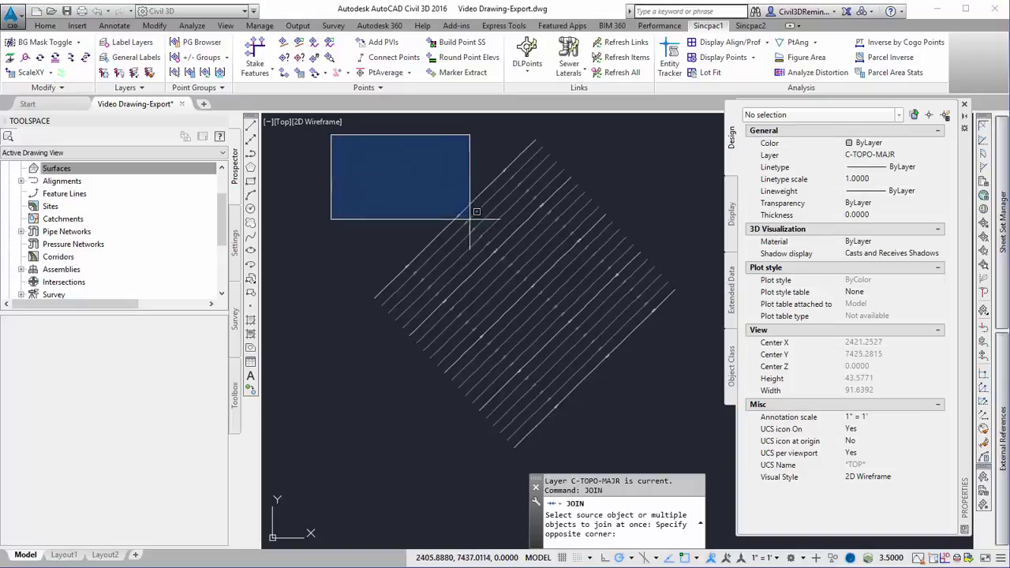
click(694, 444)
key(Return)
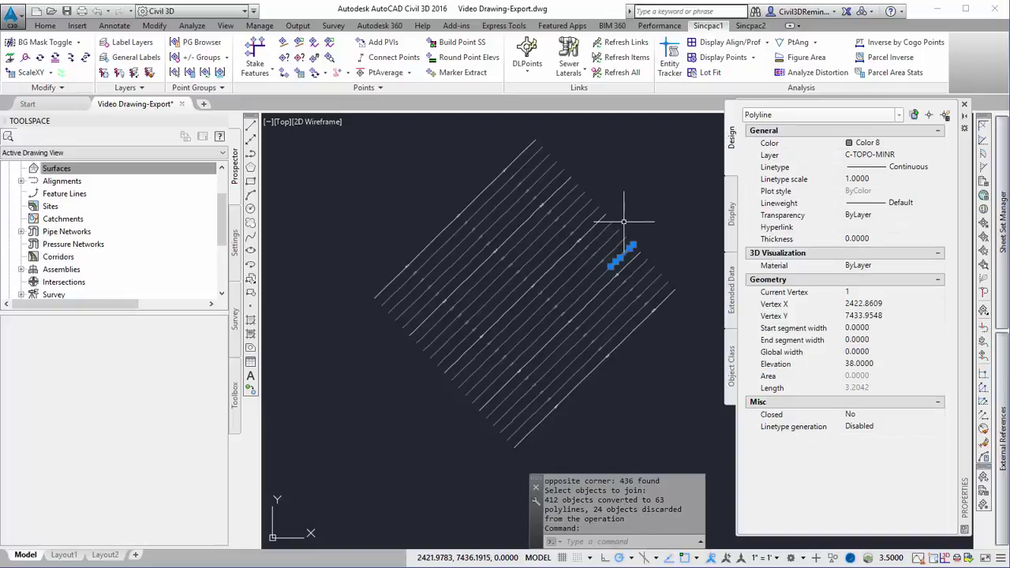
key(Escape)
key(Escape)
key(Escape)
Inspect individual joined contours and the 20.00 label to confirm their elevations.
click(584, 218)
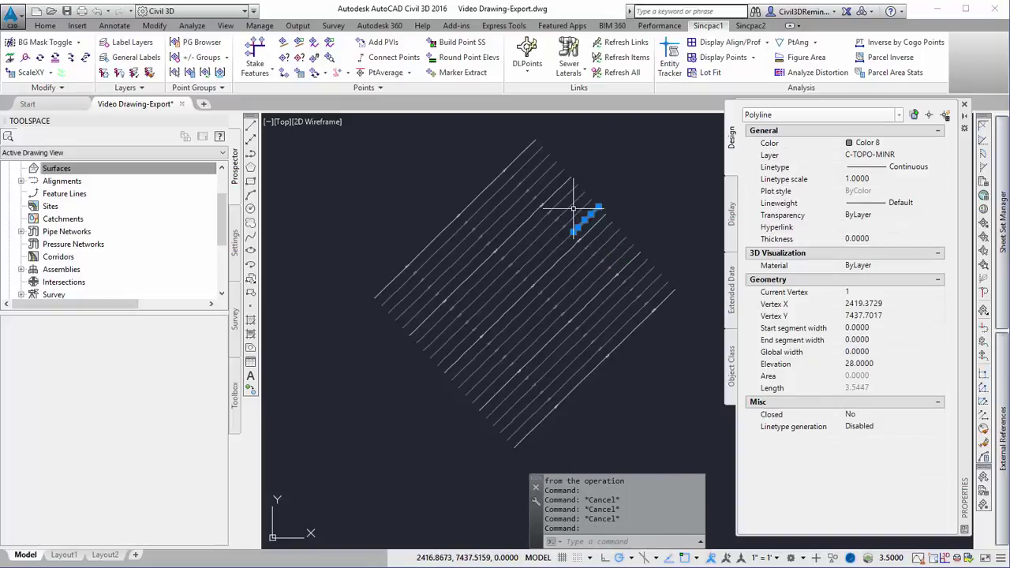
click(550, 196)
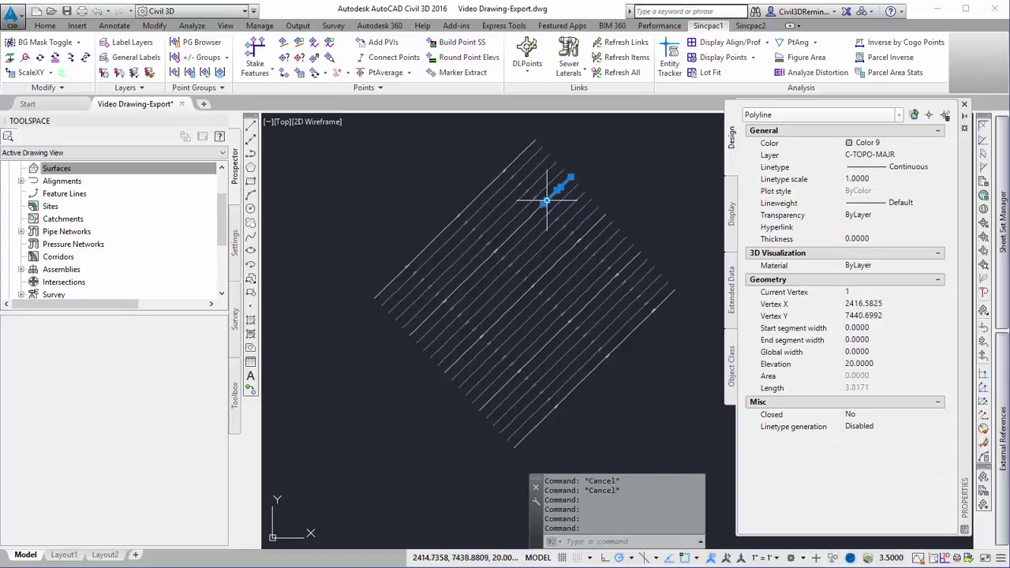
mouse_move(547, 199)
scroll(541, 198, up, 6)
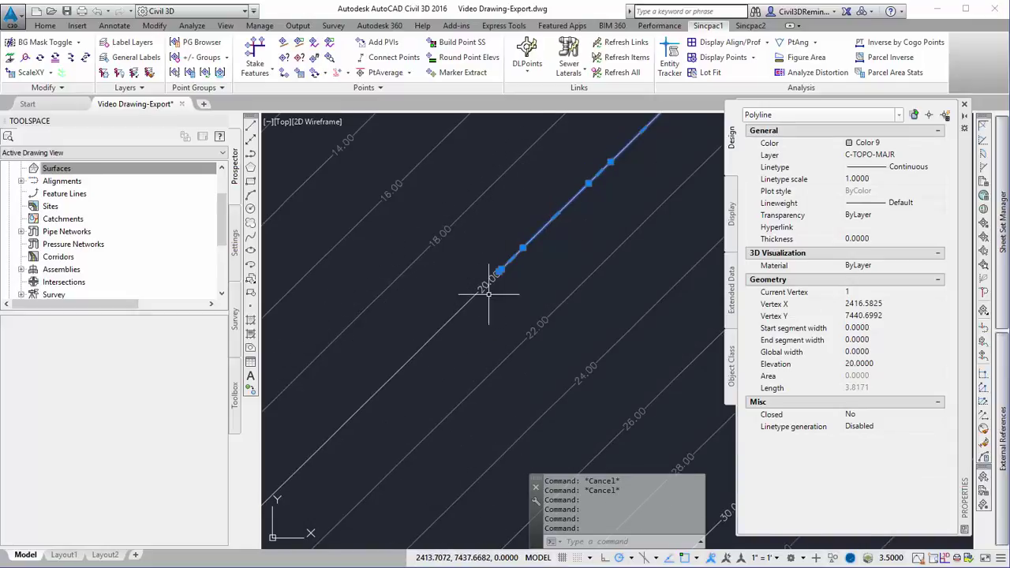
key(Escape)
scroll(496, 273, up, 2)
click(499, 266)
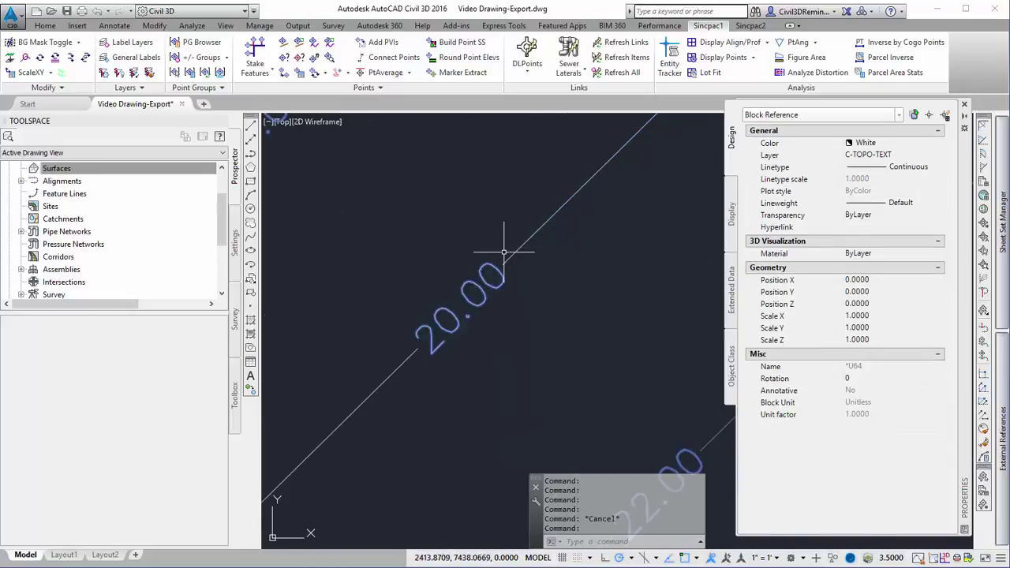
key(Escape)
click(505, 261)
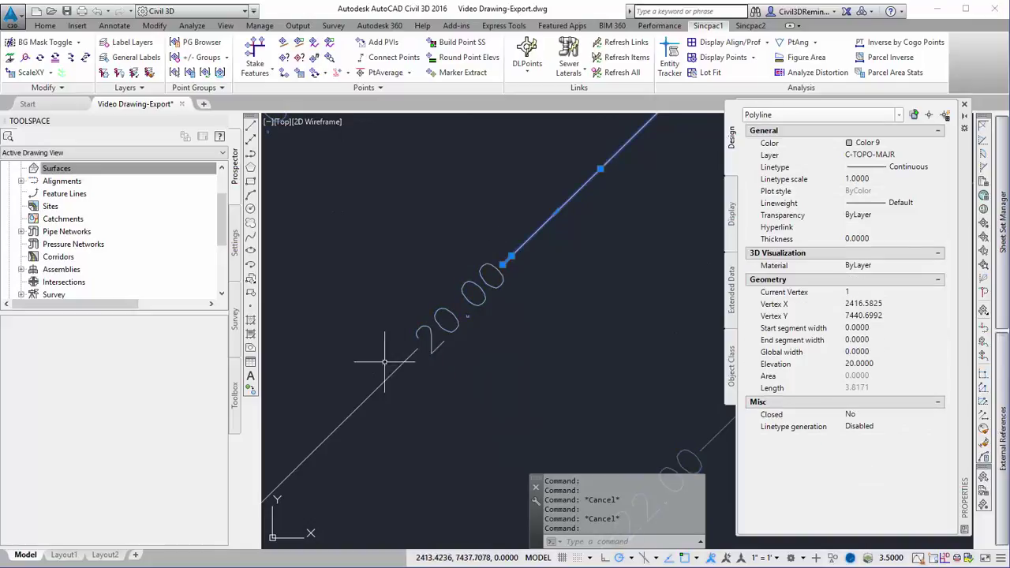
click(372, 412)
click(412, 334)
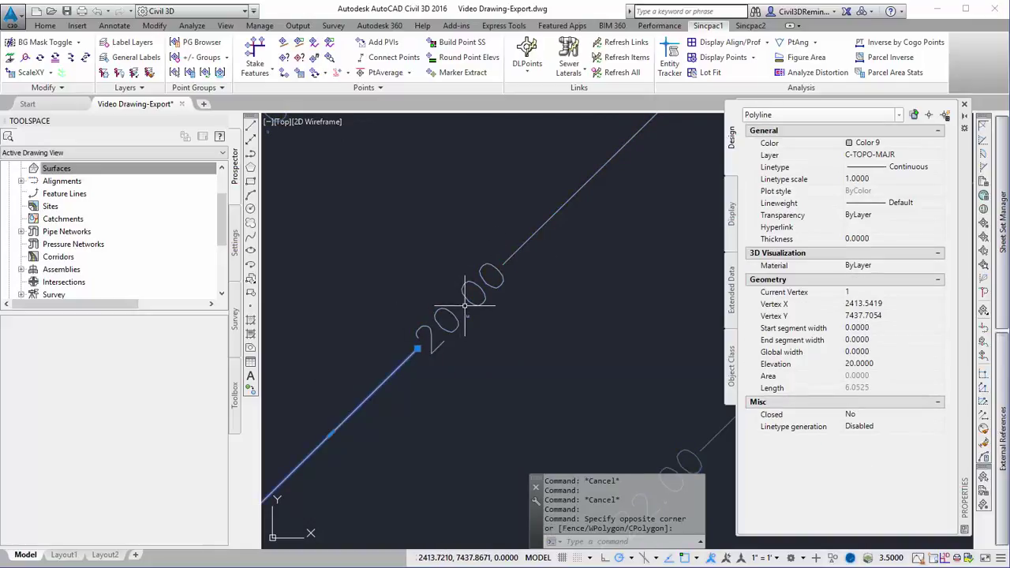
key(Escape)
key(Escape)
key(Escape)
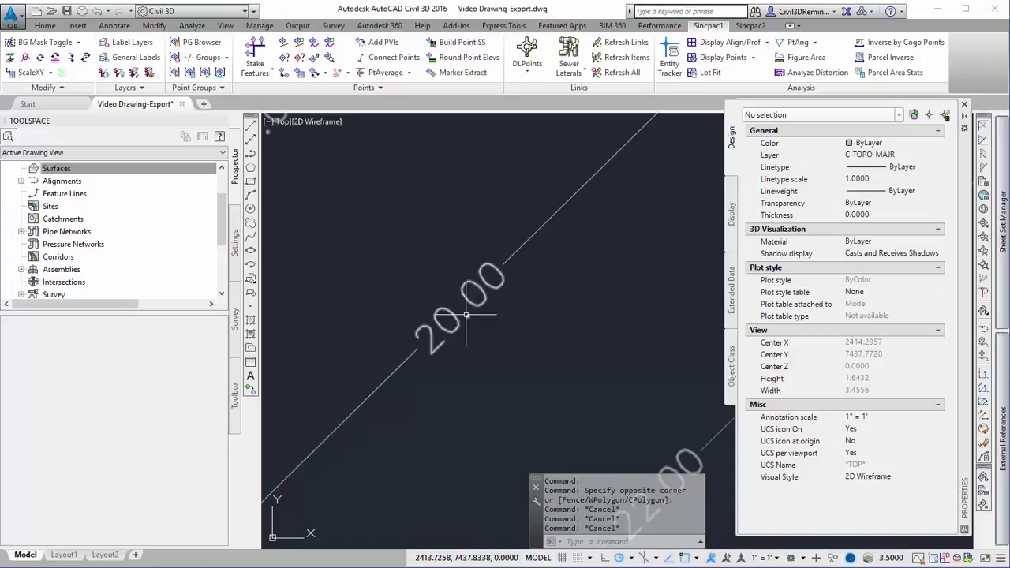
Select all 84 similar contour polylines and set Linetype generation to Enabled.
click(505, 261)
scroll(462, 257, down, 5)
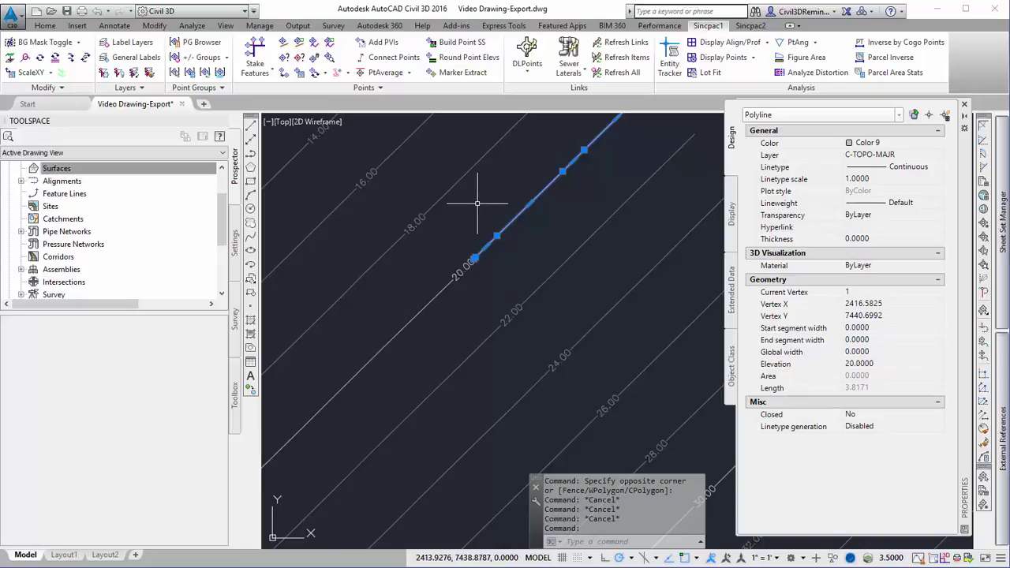
key(Escape)
click(458, 178)
click(510, 222)
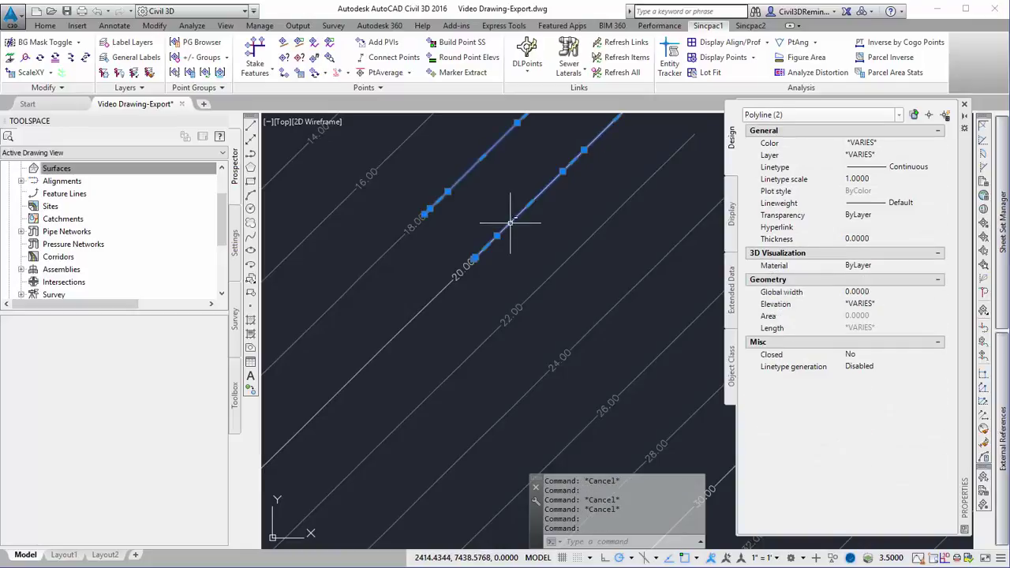
right_click(510, 222)
click(552, 470)
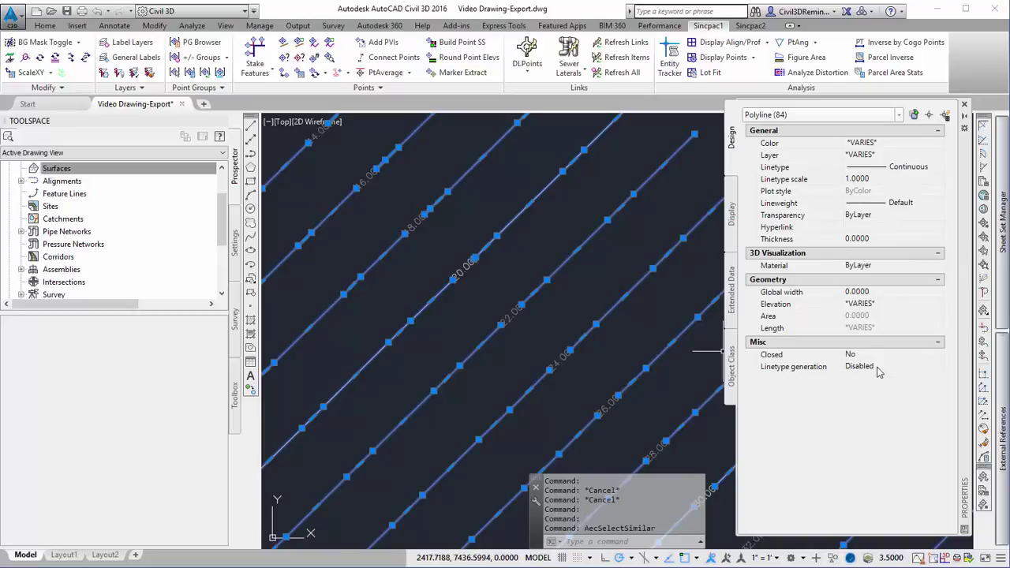
click(879, 369)
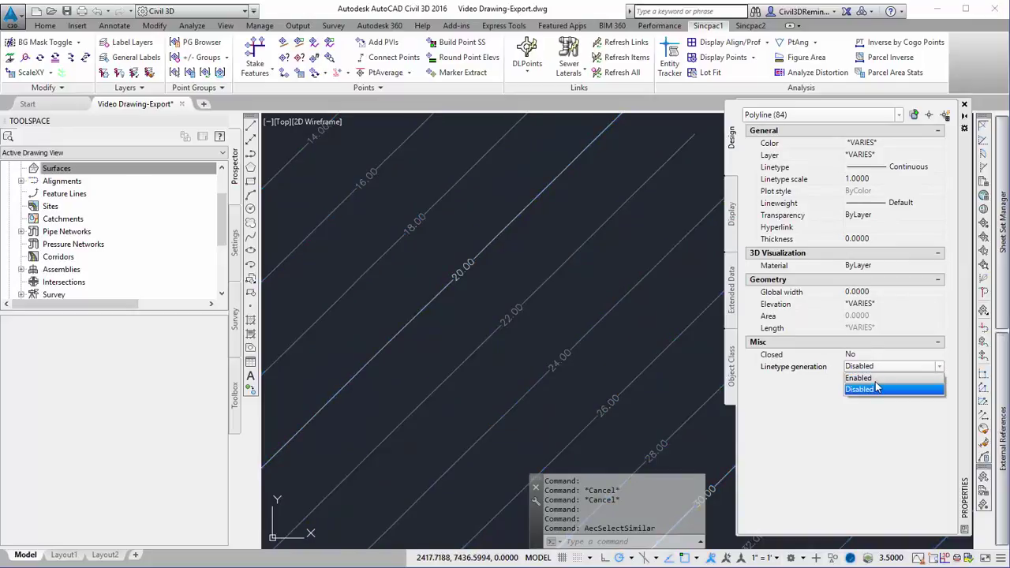
click(860, 377)
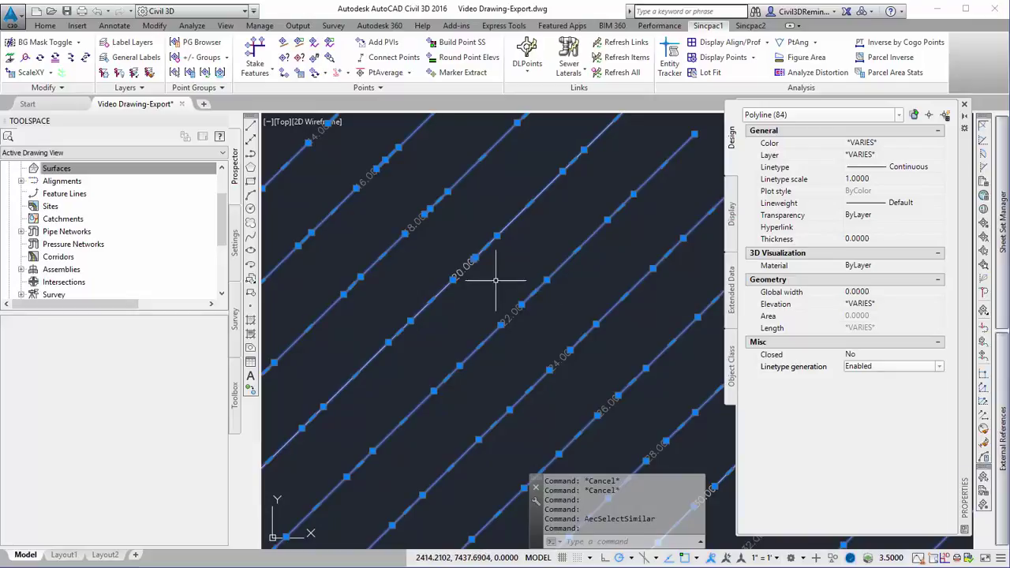
scroll(515, 245, down, 5)
key(Escape)
key(Escape)
Inspect a contour and the 14.00 label, confirming elevation 14.
scroll(466, 210, up, 10)
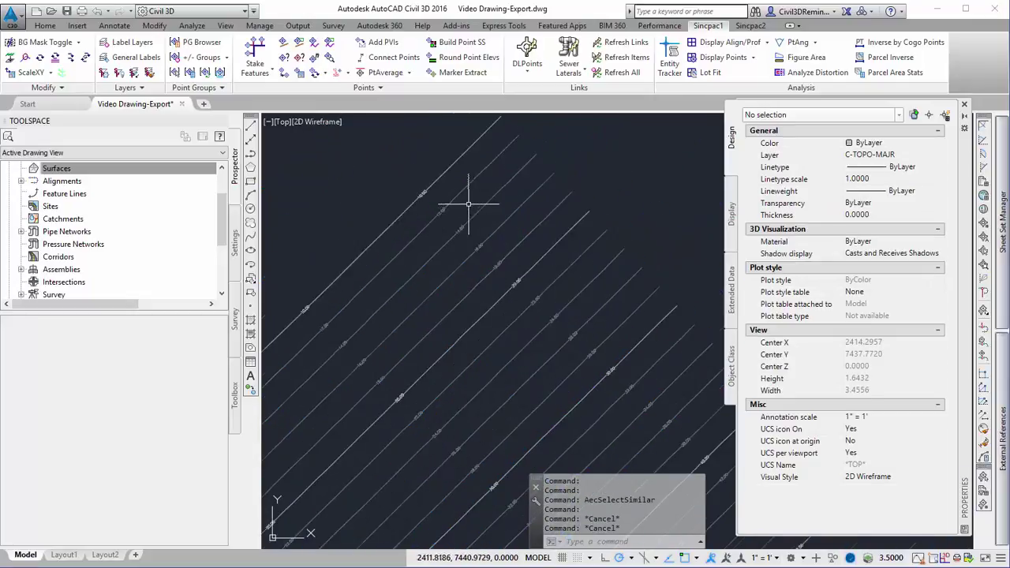
click(462, 333)
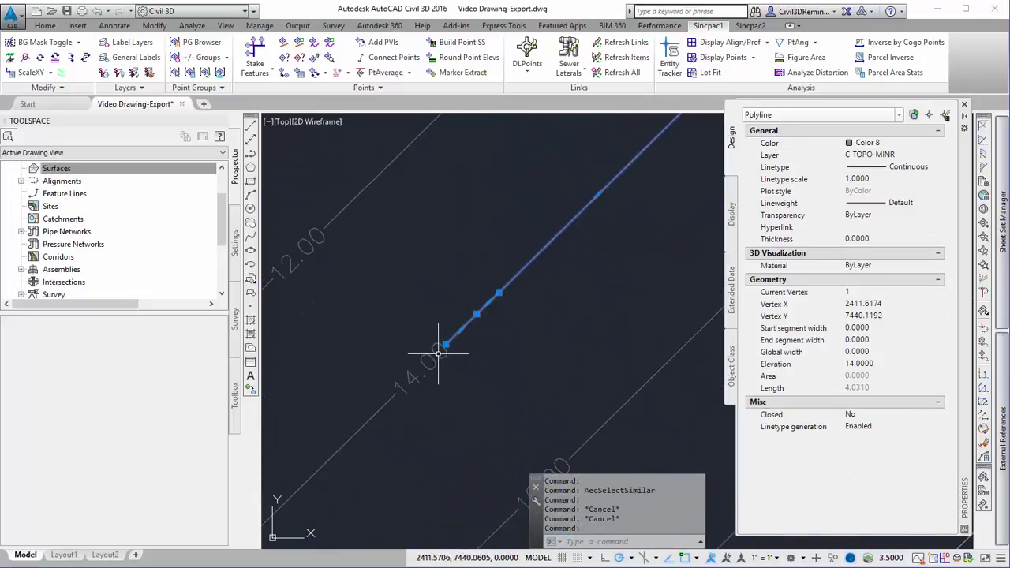
click(437, 355)
key(Escape)
key(Escape)
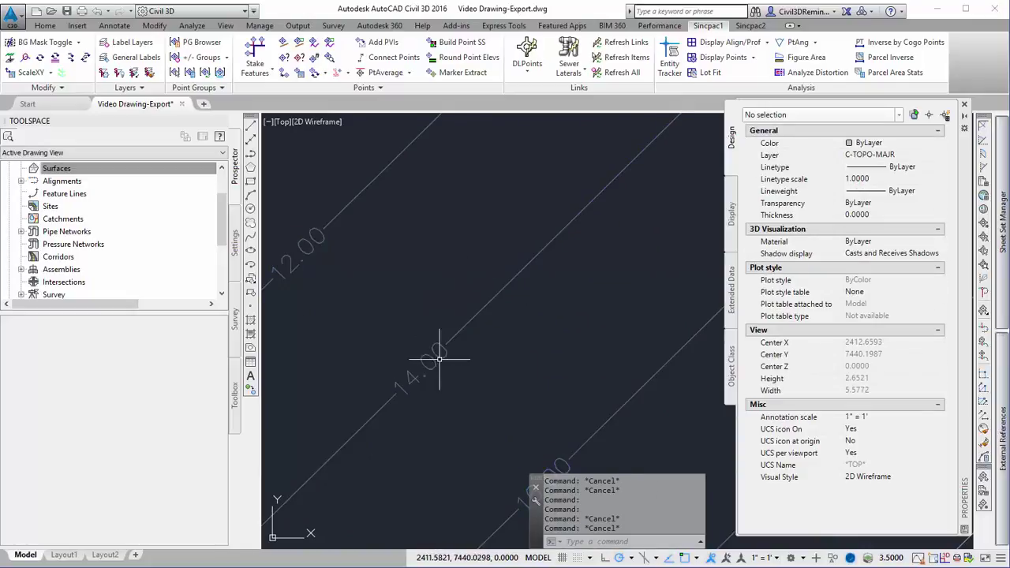
click(439, 355)
key(Escape)
key(Escape)
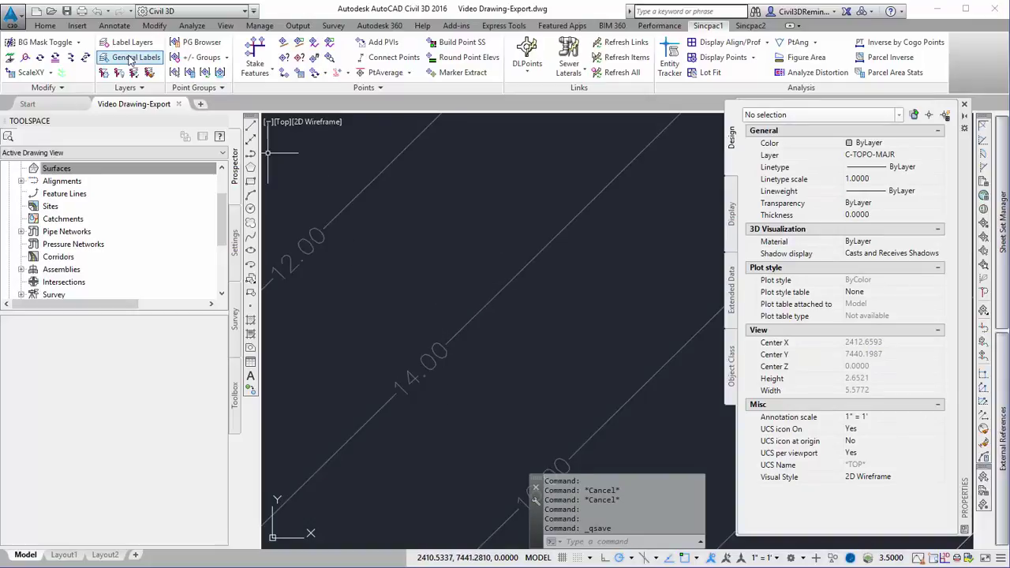
Open the original Video Drawing.dwg.
click(51, 11)
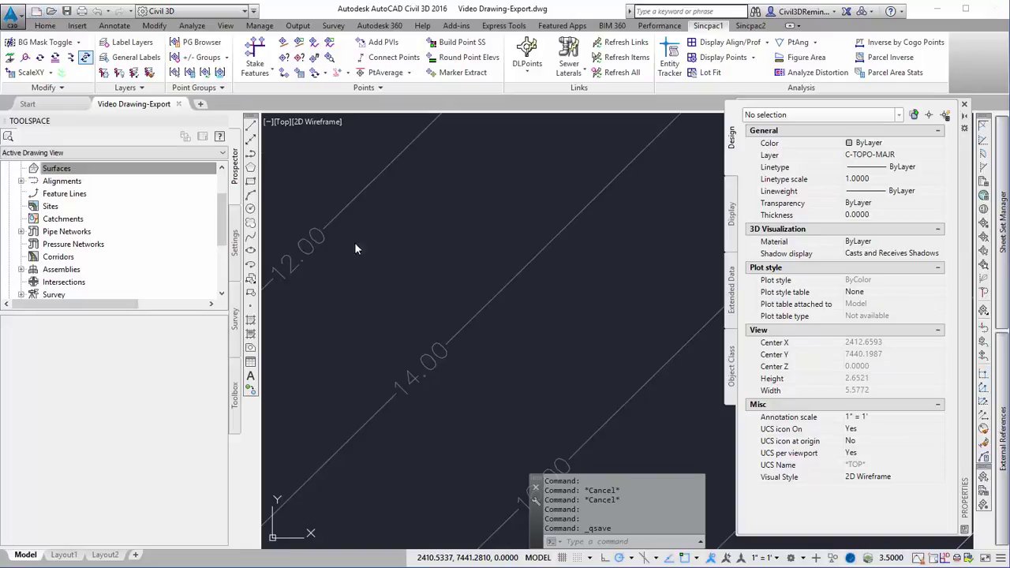
click(463, 392)
double_click(463, 393)
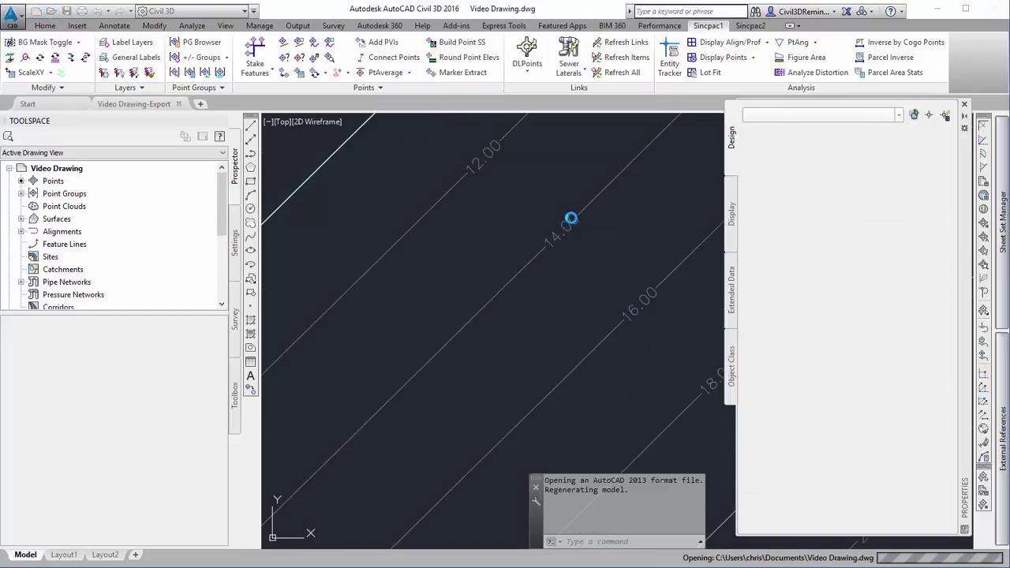
Set the 14.00 contour label group's Masking to From Label Style.
click(572, 220)
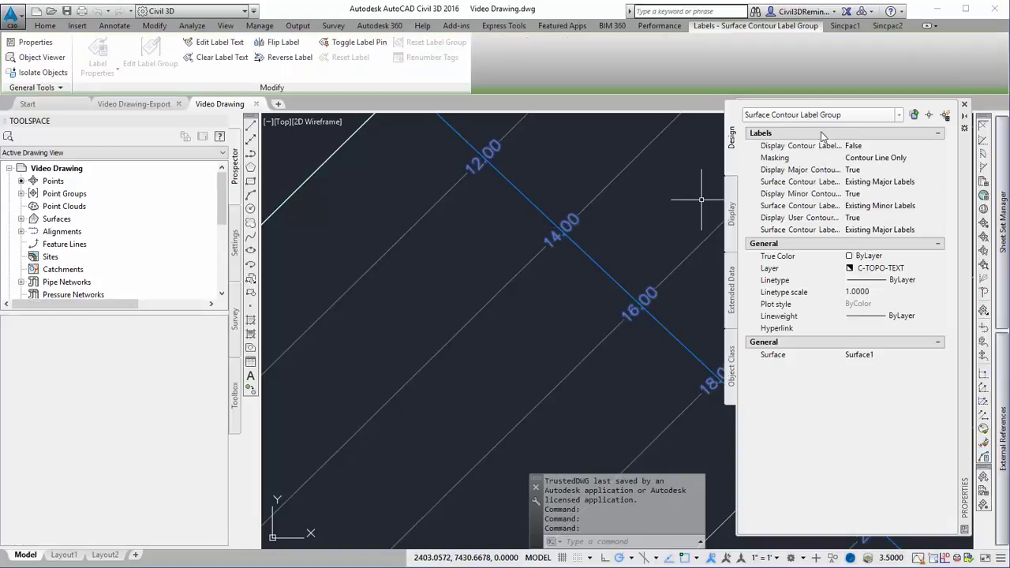
click(795, 159)
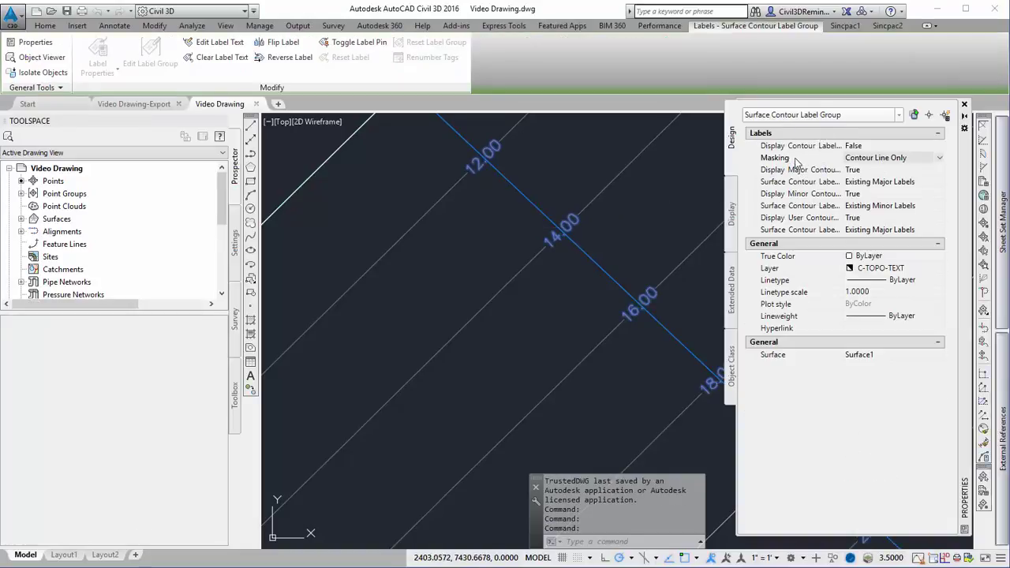
click(918, 158)
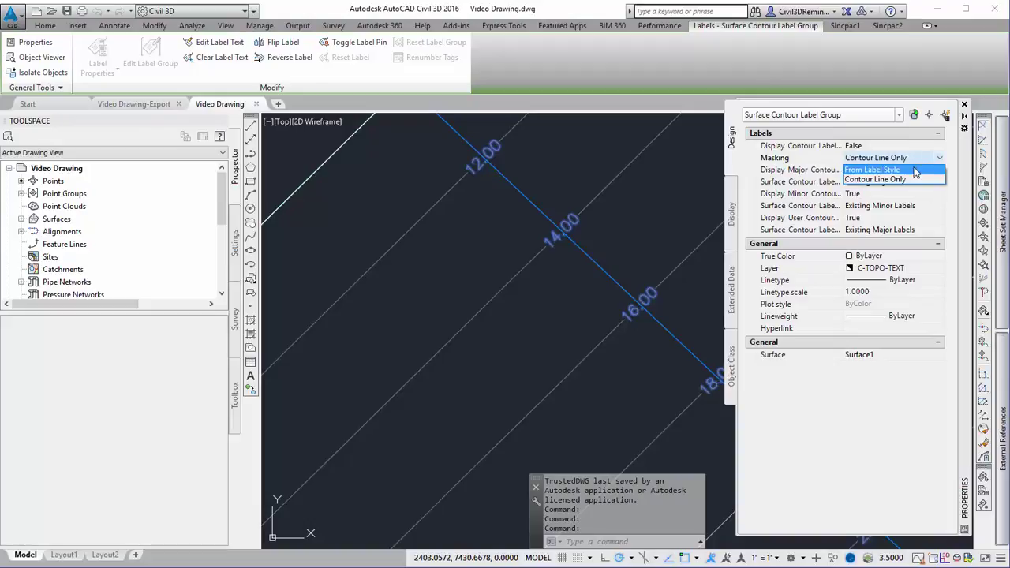
click(915, 168)
Try exploding the TIN surface (undone), then explode two selected label objects.
key(Escape)
key(Escape)
key(Escape)
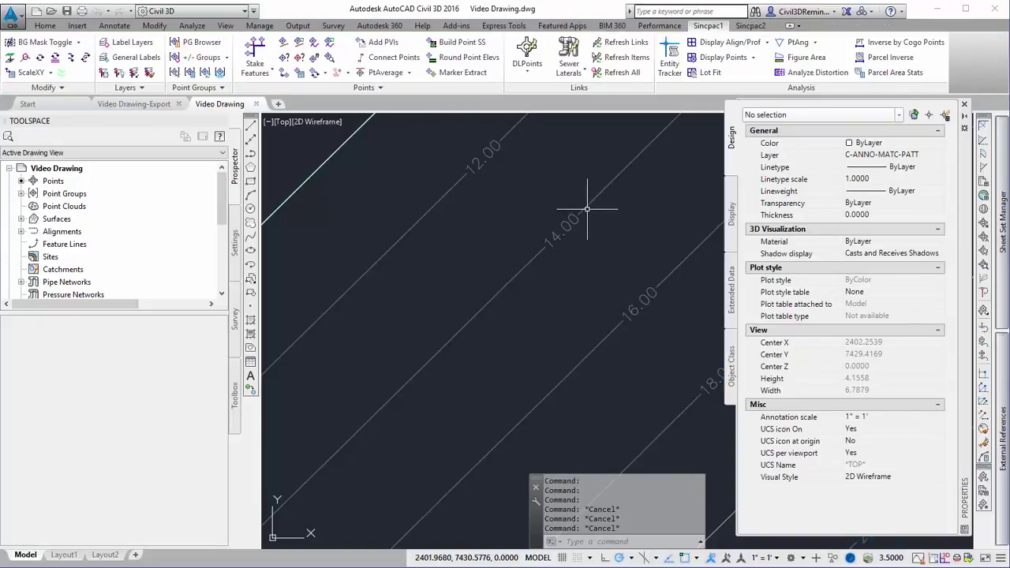
click(579, 180)
click(582, 201)
text(x)
key(Return)
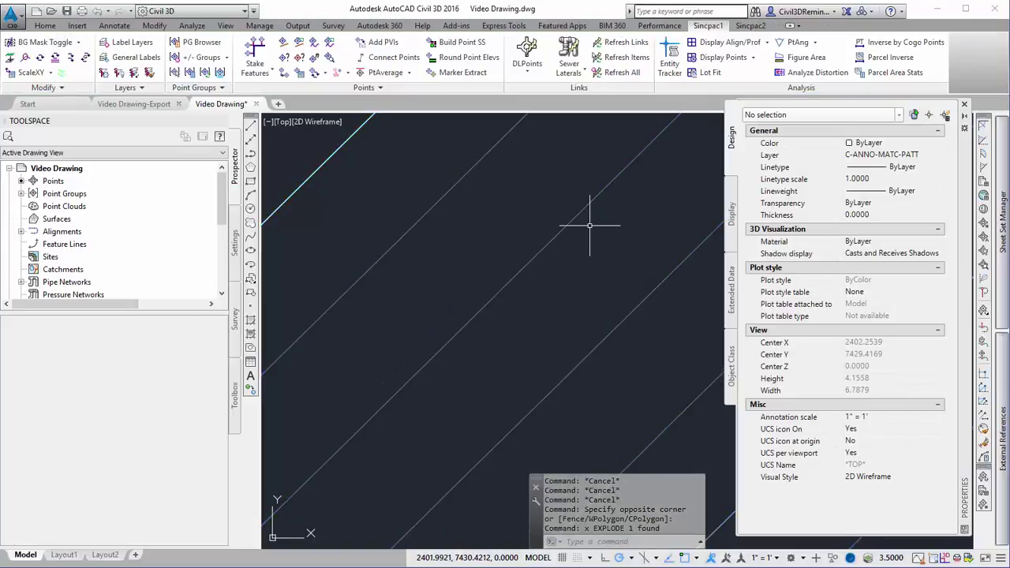
key(ctrl+z)
click(591, 239)
click(556, 189)
text(x)
key(Return)
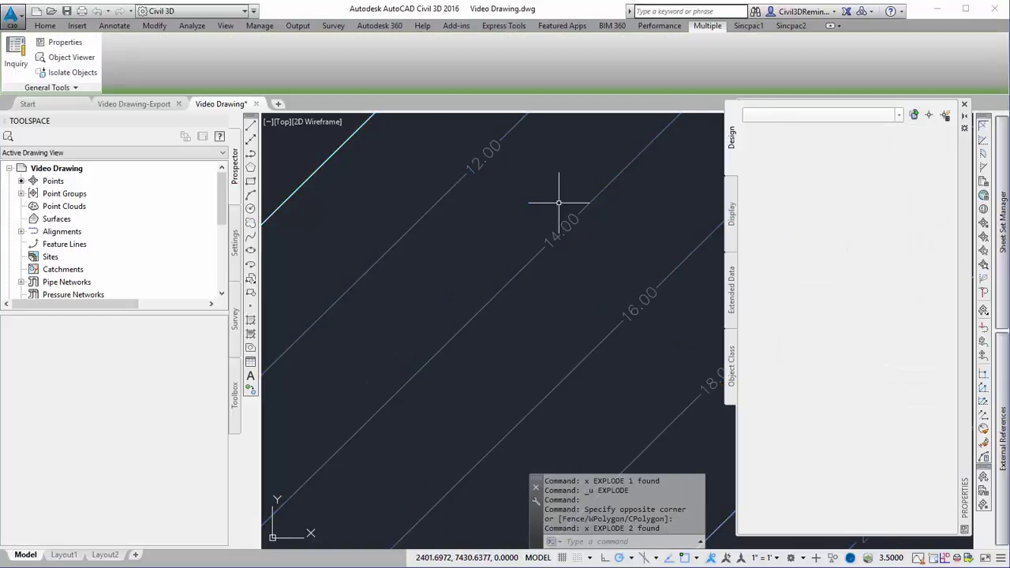
Move the 14.00 label, then undo the move, explode and masking change and reselect the labels.
click(561, 227)
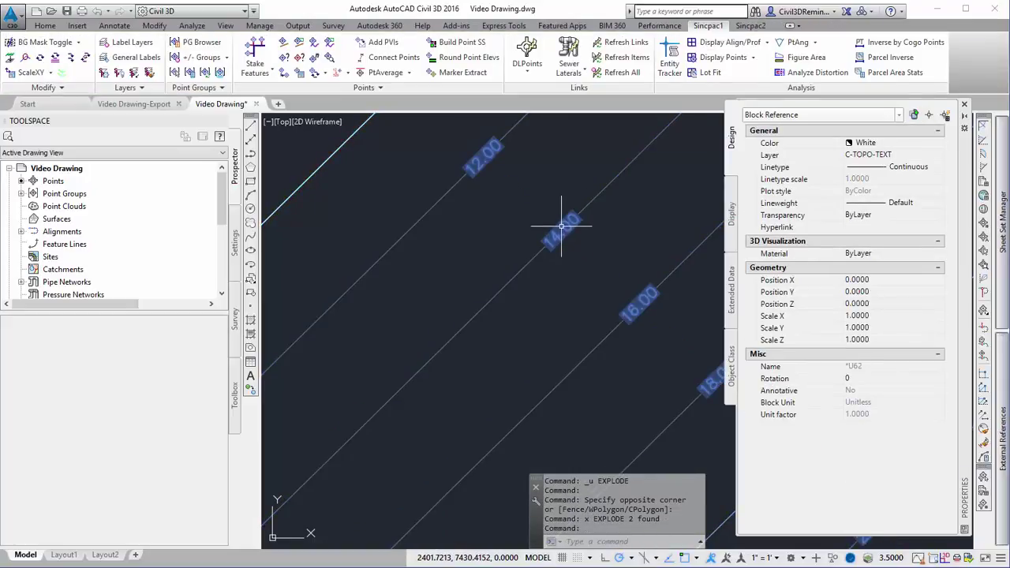
text(m)
key(Return)
click(556, 255)
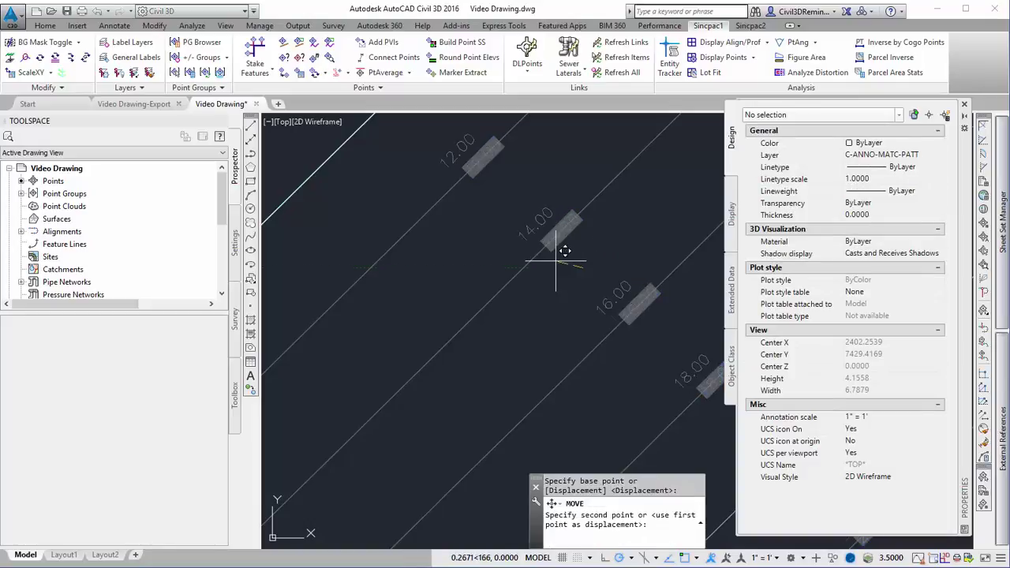
click(576, 220)
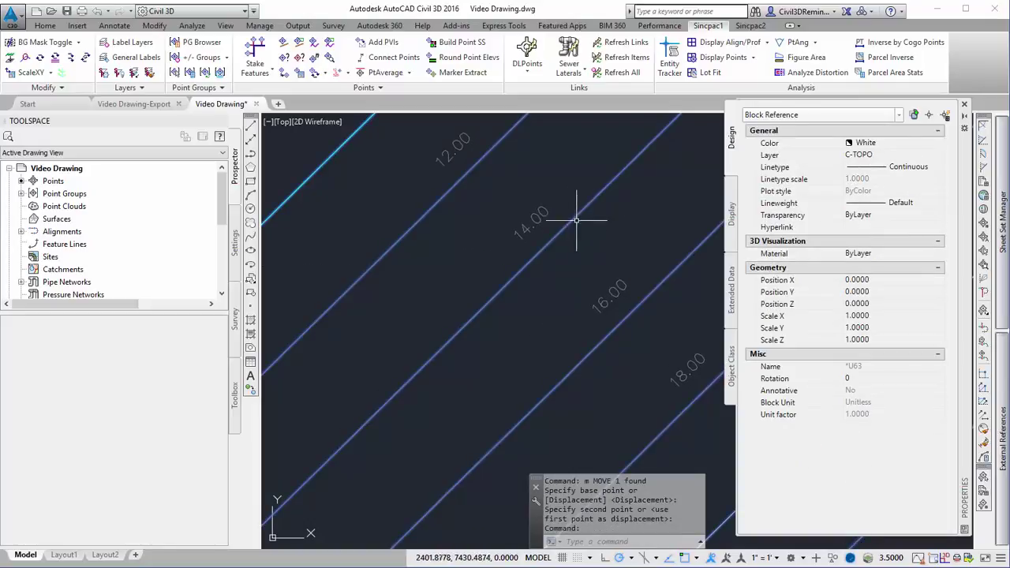
key(Escape)
key(ctrl+z)
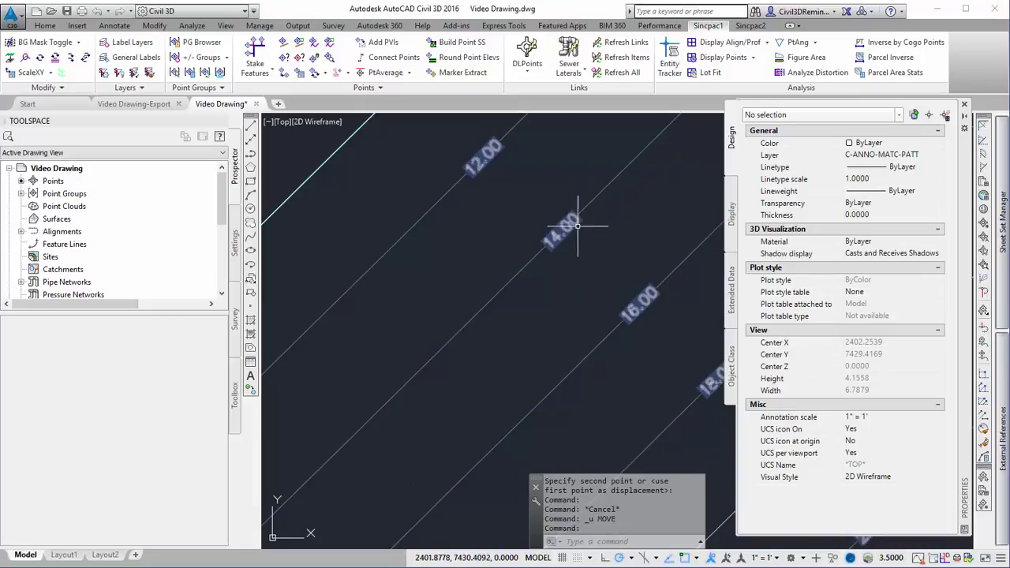
click(574, 224)
key(ctrl+z)
key(ctrl+z)
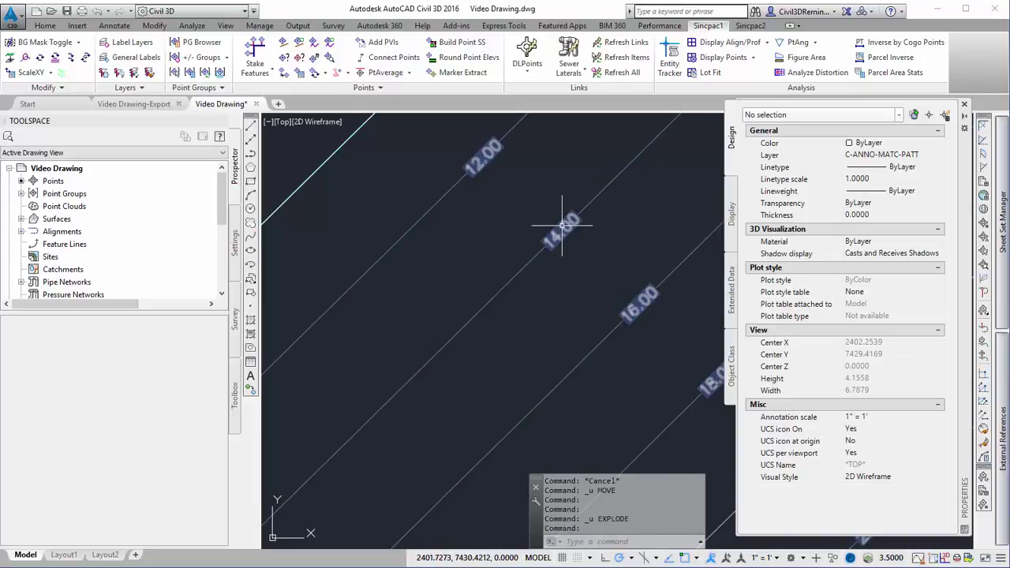
click(567, 223)
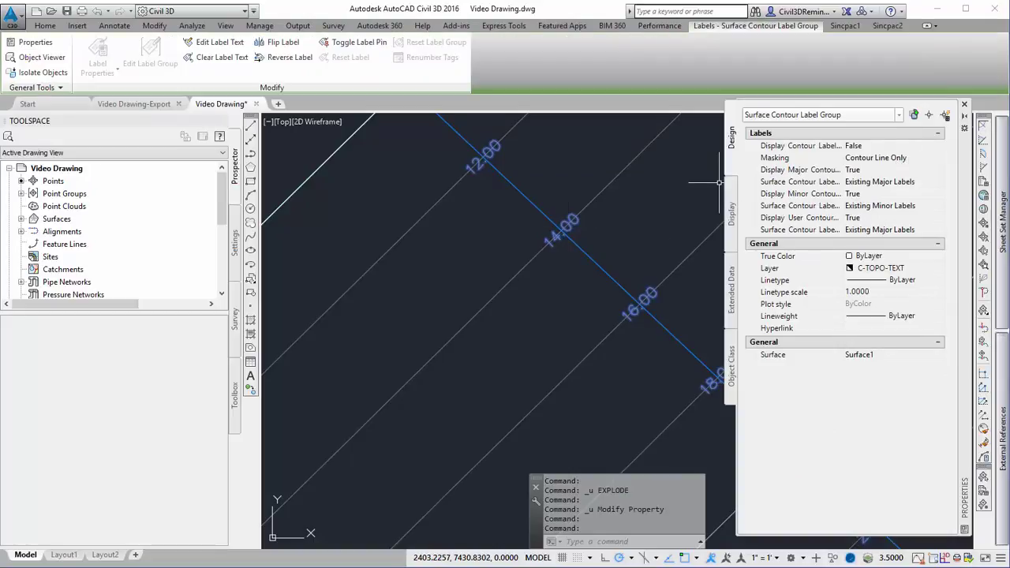
key(Escape)
key(Escape)
text(rea)
key(Return)
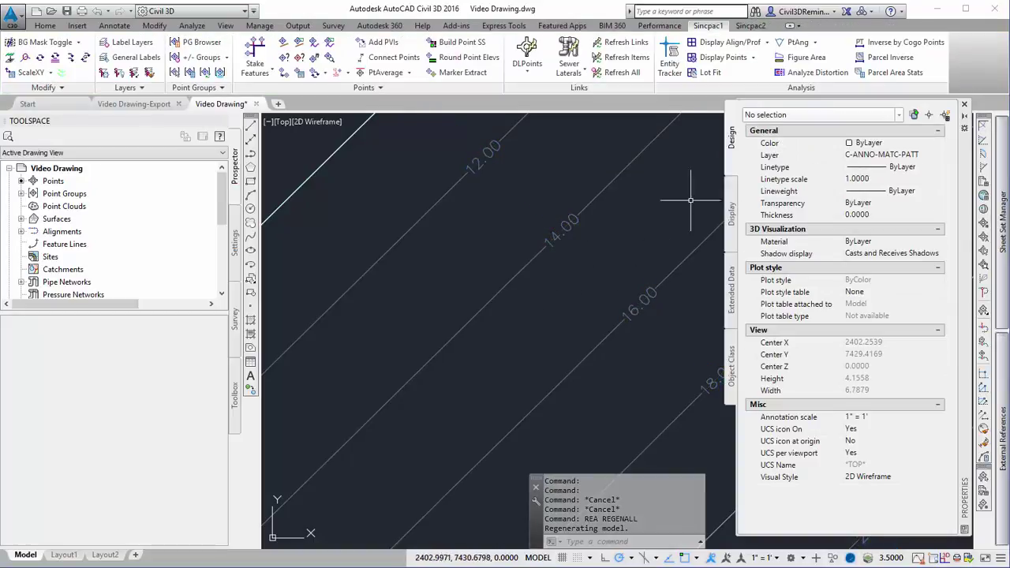
click(560, 218)
key(Escape)
key(Escape)
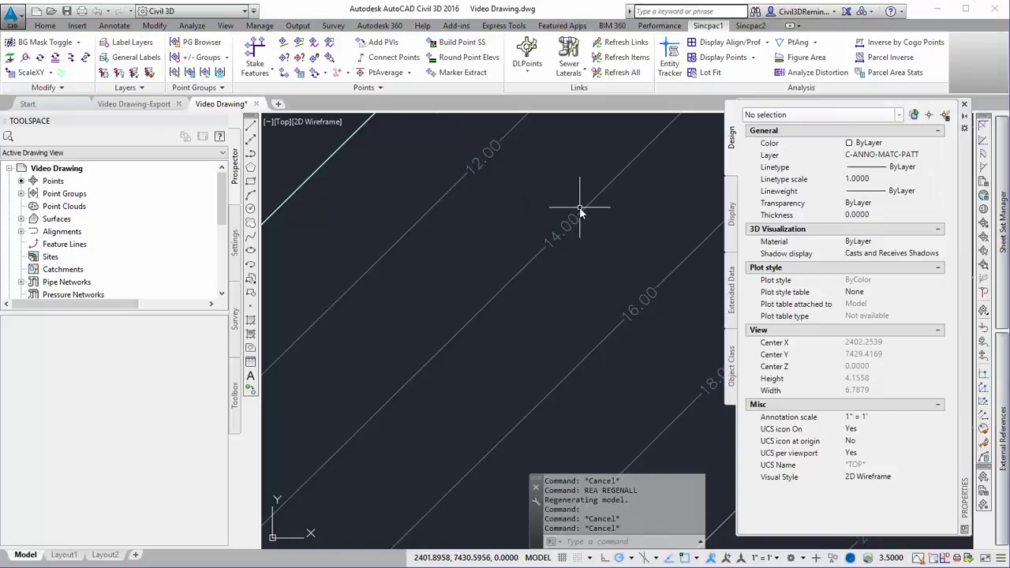
key(Escape)
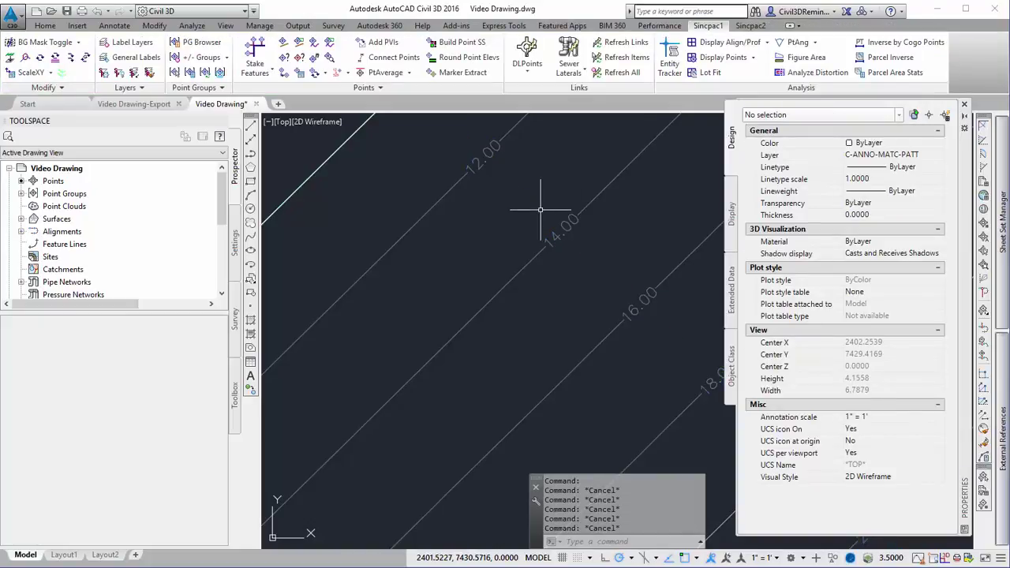